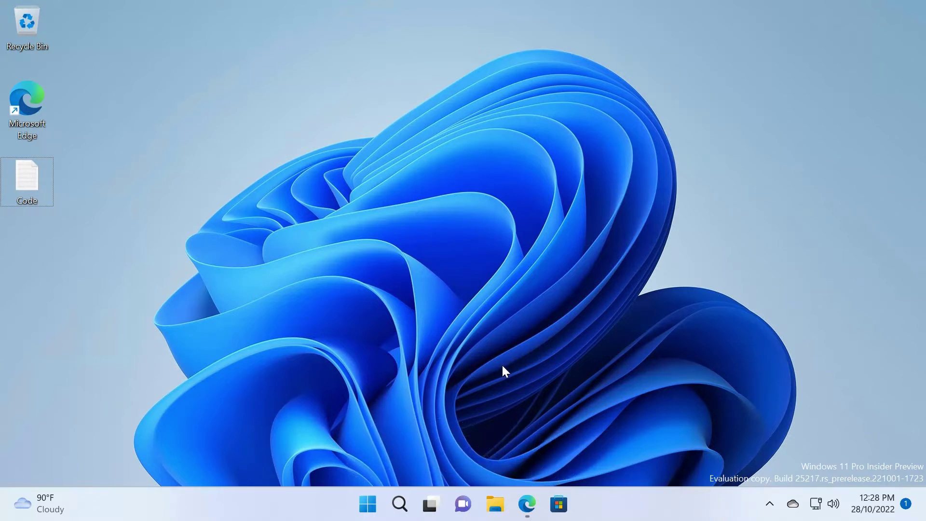
# - Download ViVeTool-v0.3.2.zip from the ViVe GitHub releases Assets list in Edge
pyautogui.click(529, 507)
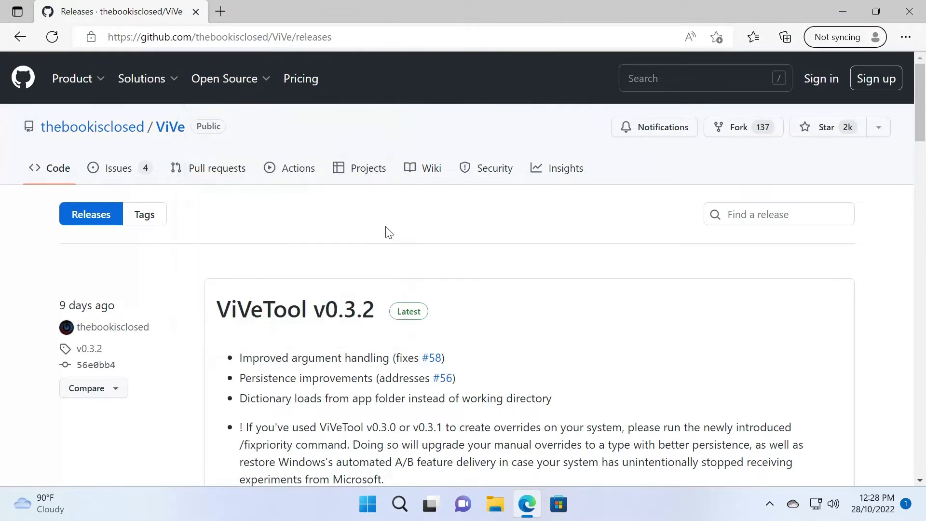
pyautogui.scroll(-1, 387, 232)
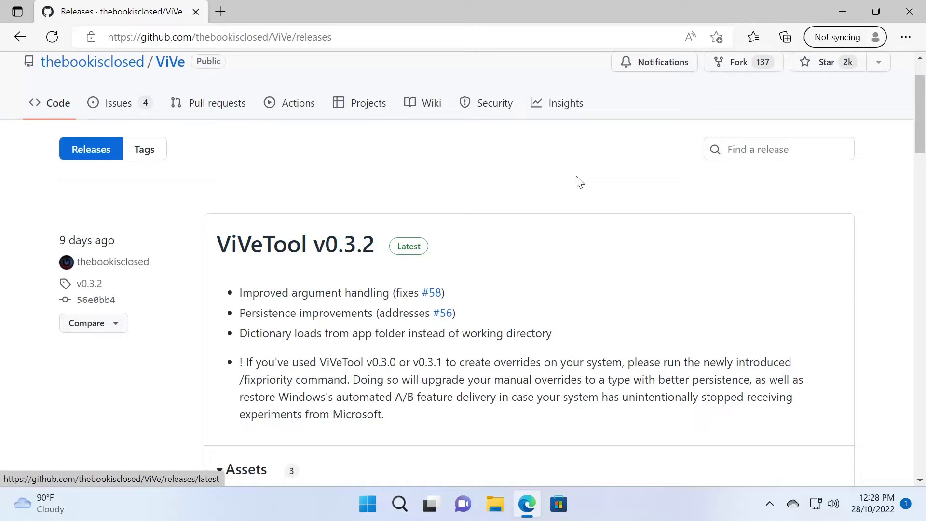
pyautogui.scroll(-2, 578, 181)
pyautogui.scroll(-3, 579, 180)
pyautogui.scroll(1, 579, 180)
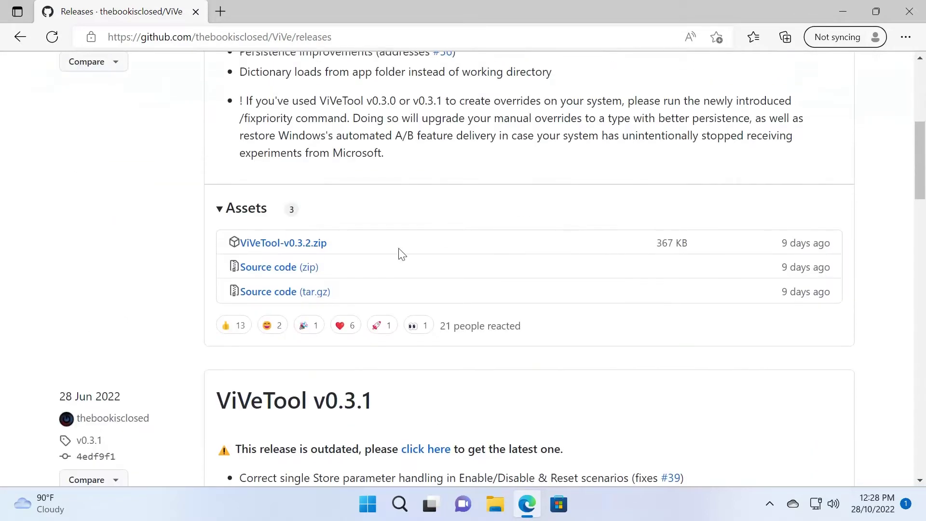
pyautogui.click(286, 243)
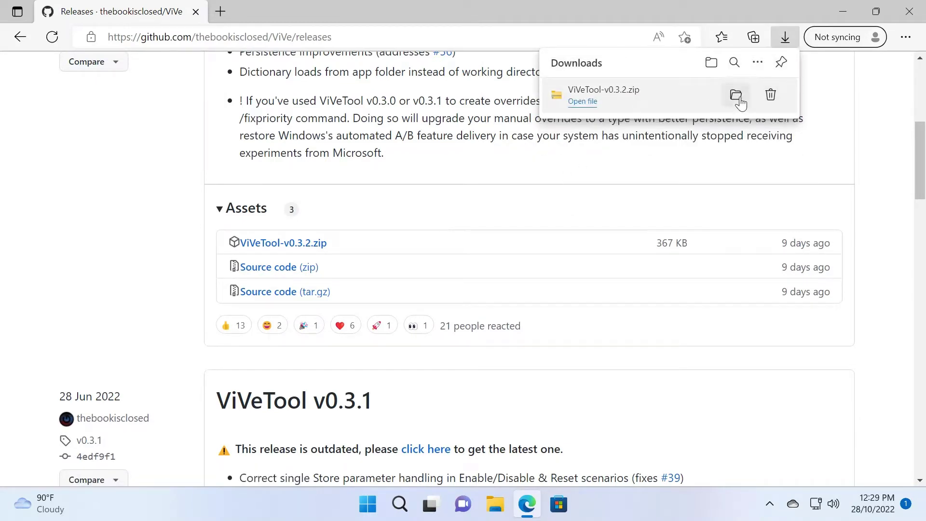
# - Show the downloaded zip in Downloads and start Extract All with a custom destination
pyautogui.click(736, 95)
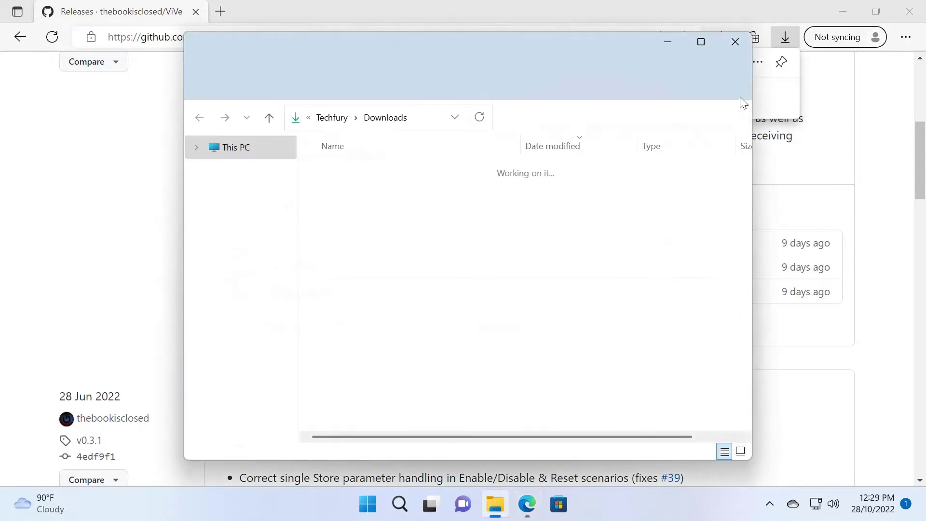
pyautogui.moveTo(511, 42); pyautogui.dragTo(446, 53)
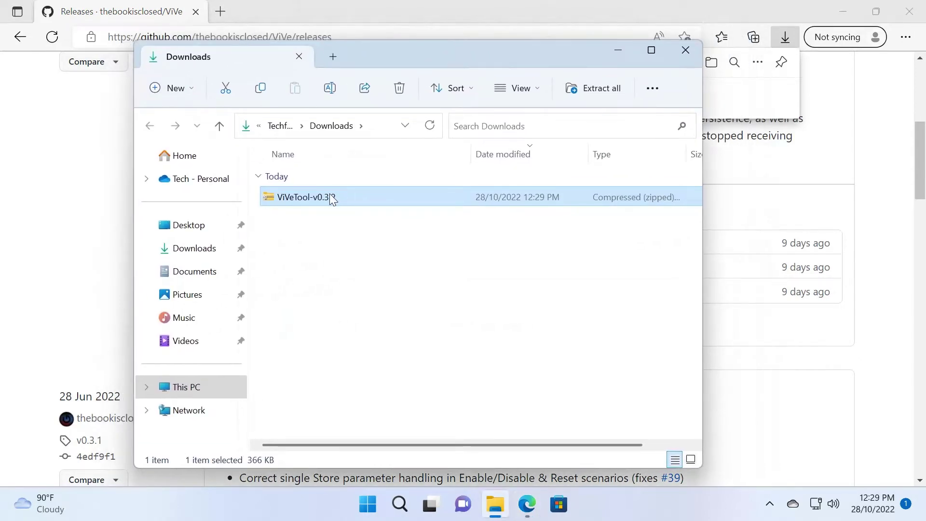
pyautogui.rightClick(332, 198)
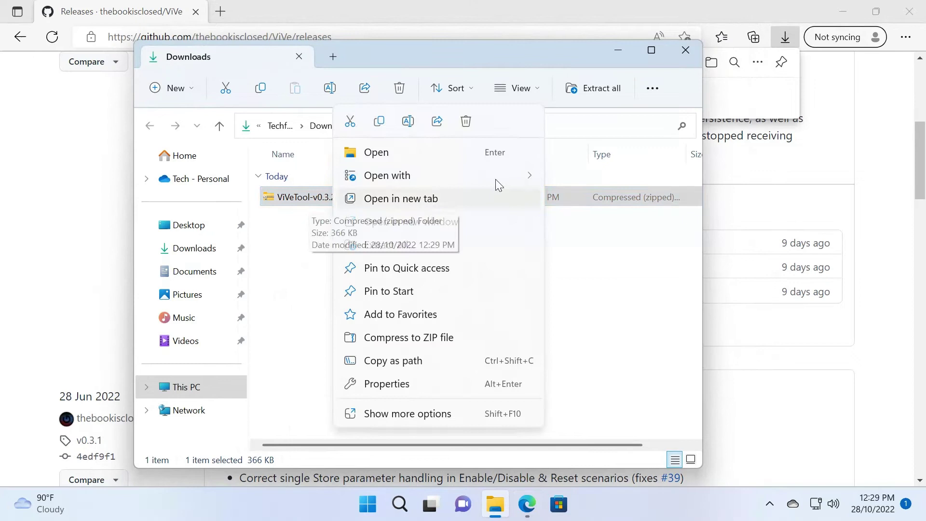
pyautogui.click(411, 246)
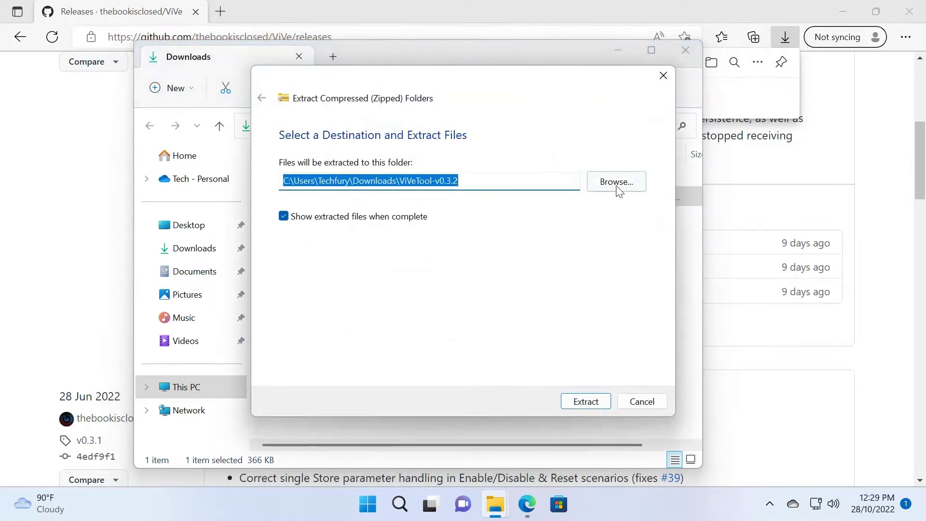
pyautogui.click(622, 182)
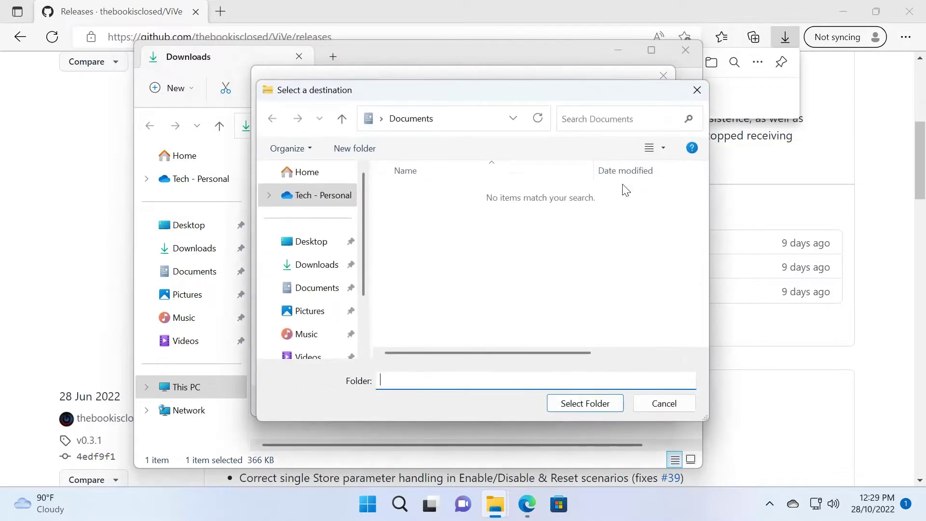
pyautogui.moveTo(365, 241); pyautogui.dragTo(367, 285)
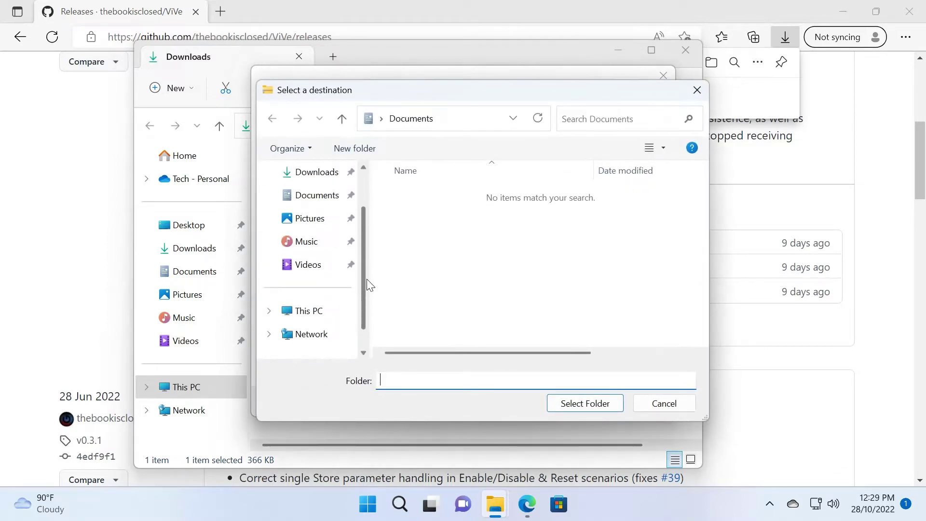
# - Browse to This PC > Local Disk (C:) > Windows and choose System32 as the destination
pyautogui.click(309, 288)
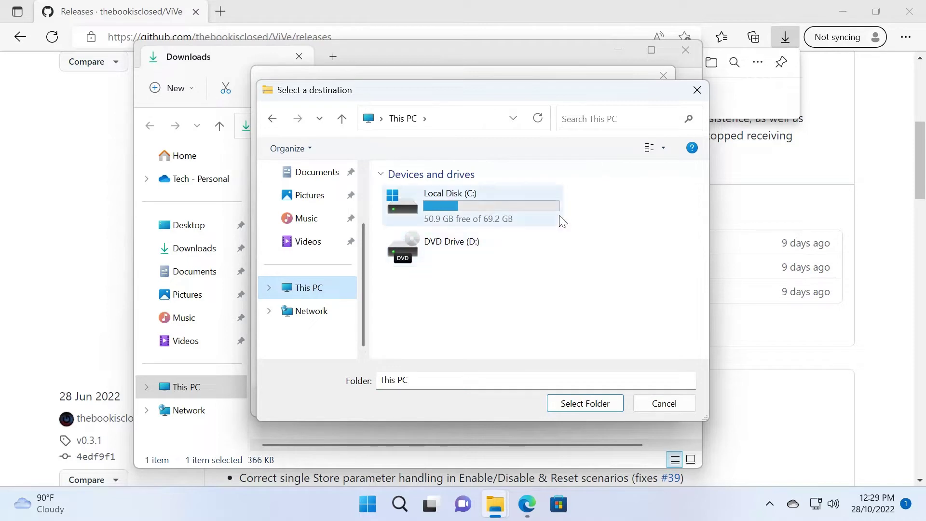
pyautogui.doubleClick(488, 207)
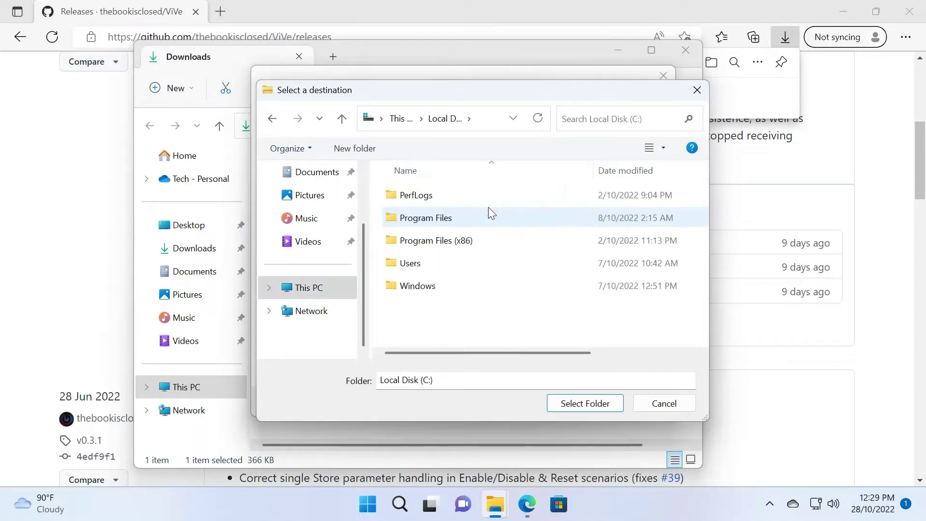
pyautogui.click(272, 118)
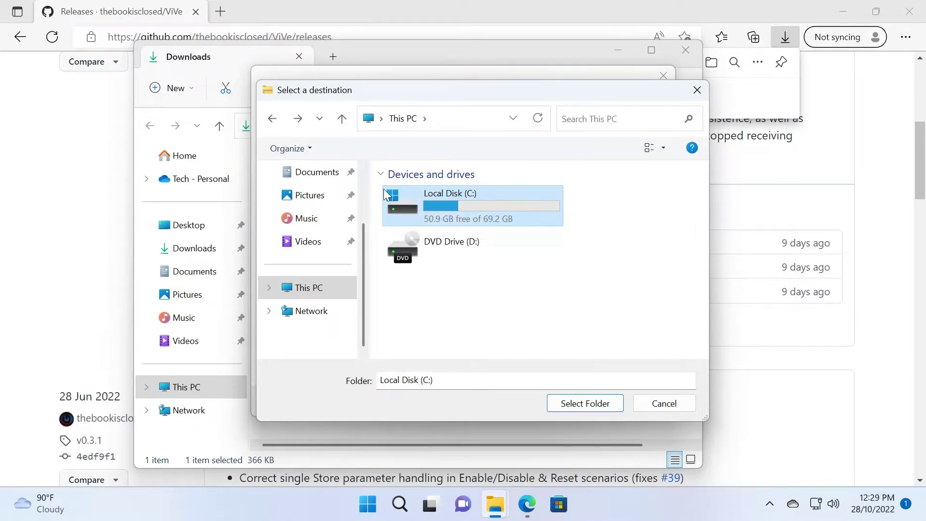
pyautogui.doubleClick(456, 215)
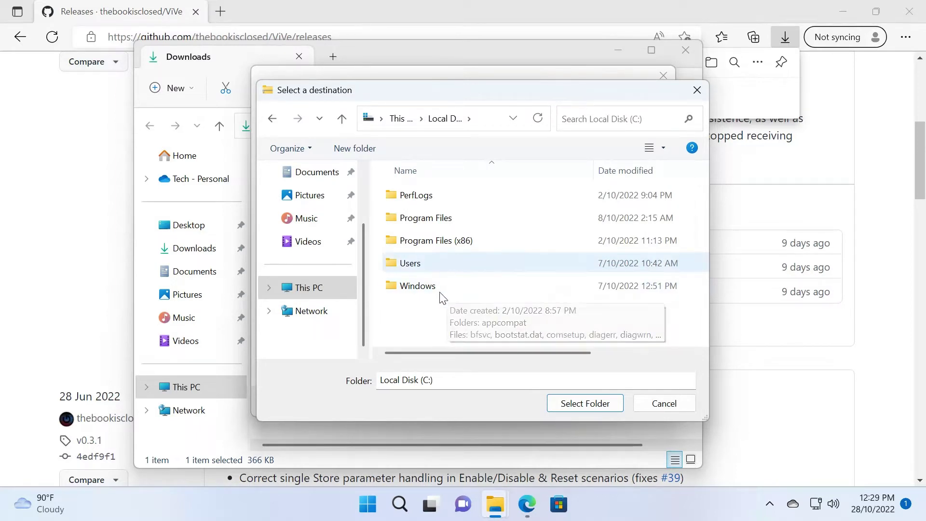
pyautogui.click(446, 289)
pyautogui.doubleClick(445, 285)
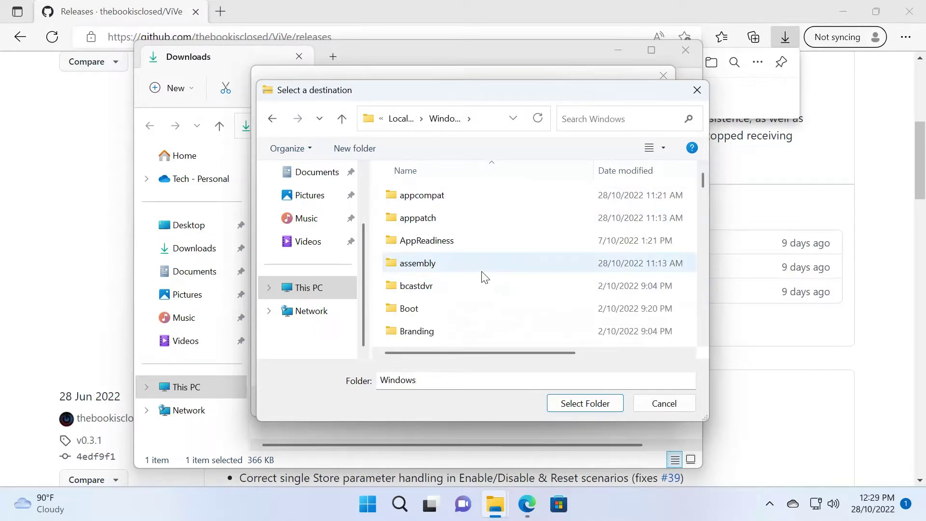
pyautogui.scroll(-5, 483, 277)
pyautogui.scroll(-3, 482, 277)
pyautogui.scroll(-3, 482, 277)
pyautogui.scroll(-3, 483, 277)
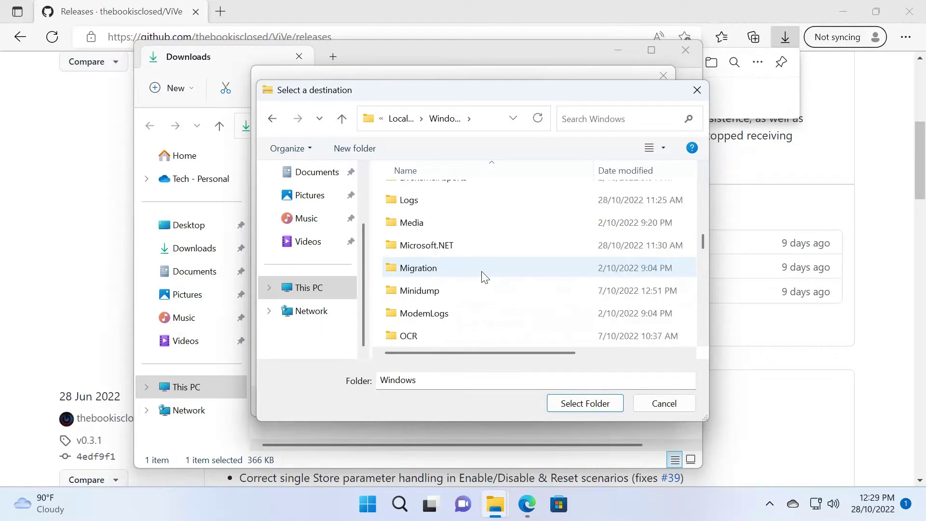
pyautogui.scroll(-3, 483, 276)
pyautogui.scroll(-1, 482, 277)
pyautogui.scroll(-3, 483, 276)
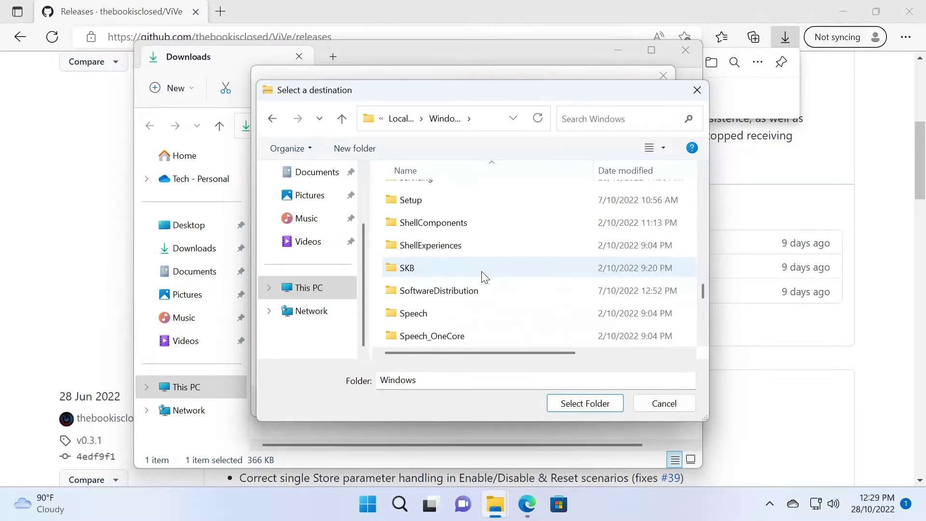
pyautogui.scroll(-3, 483, 275)
pyautogui.click(445, 251)
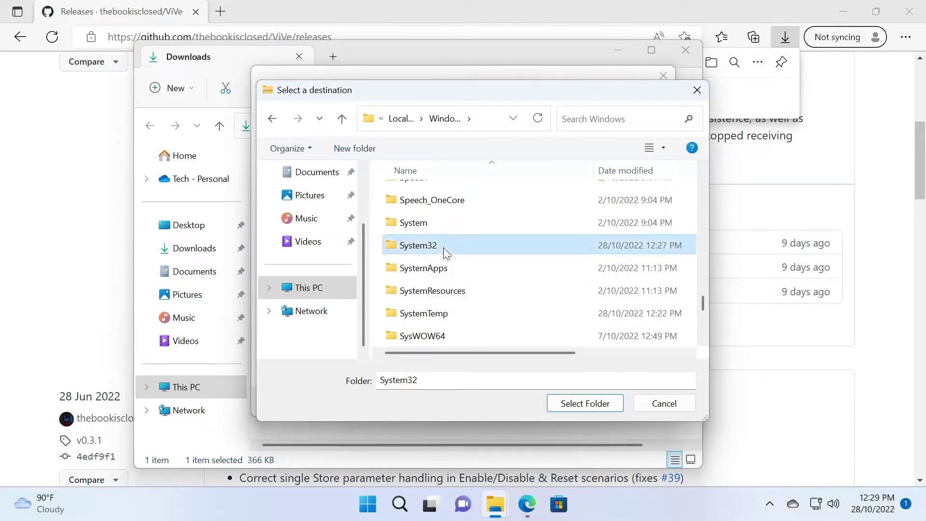
# - Extract the ViVeTool files into System32, granting administrator permission for all files
pyautogui.click(585, 403)
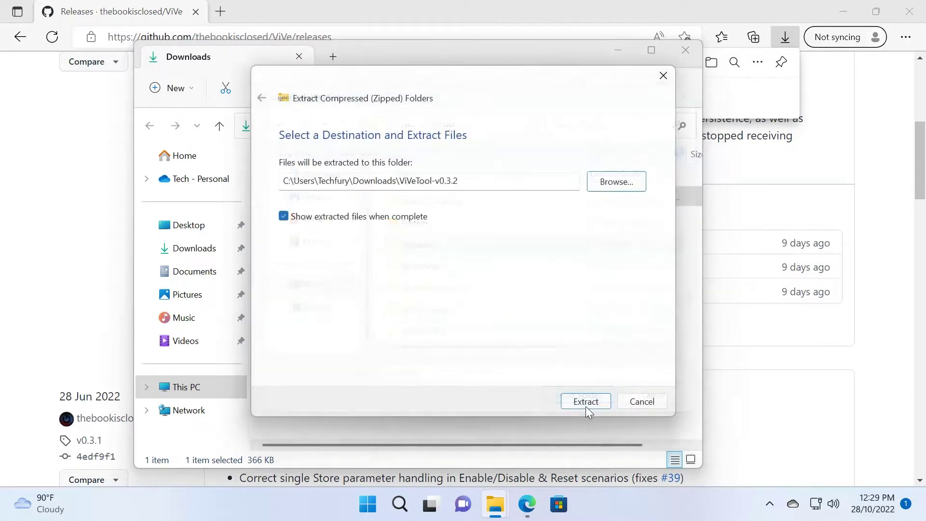
pyautogui.click(586, 402)
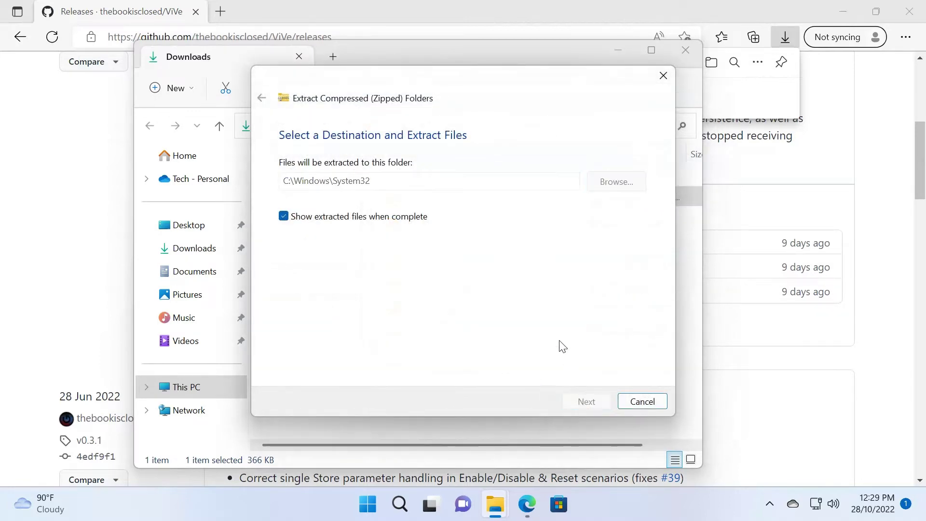
pyautogui.click(222, 212)
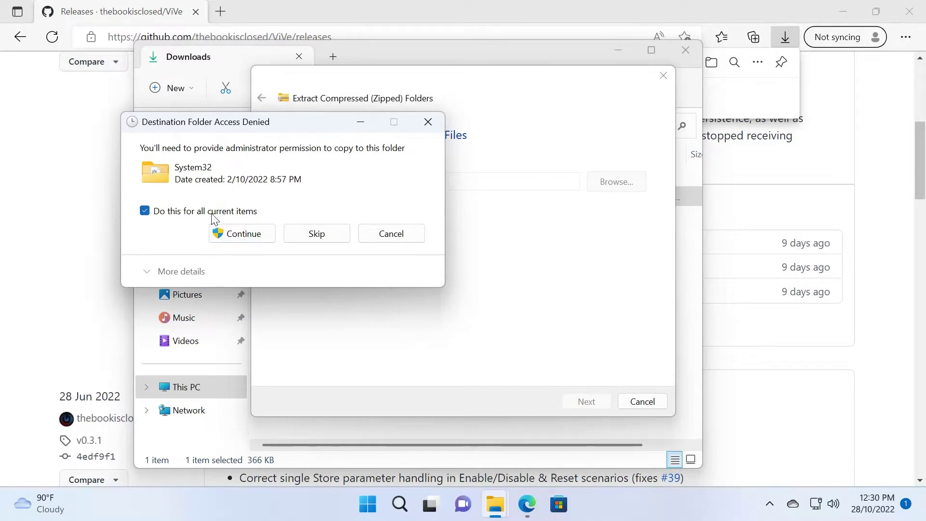
pyautogui.click(243, 234)
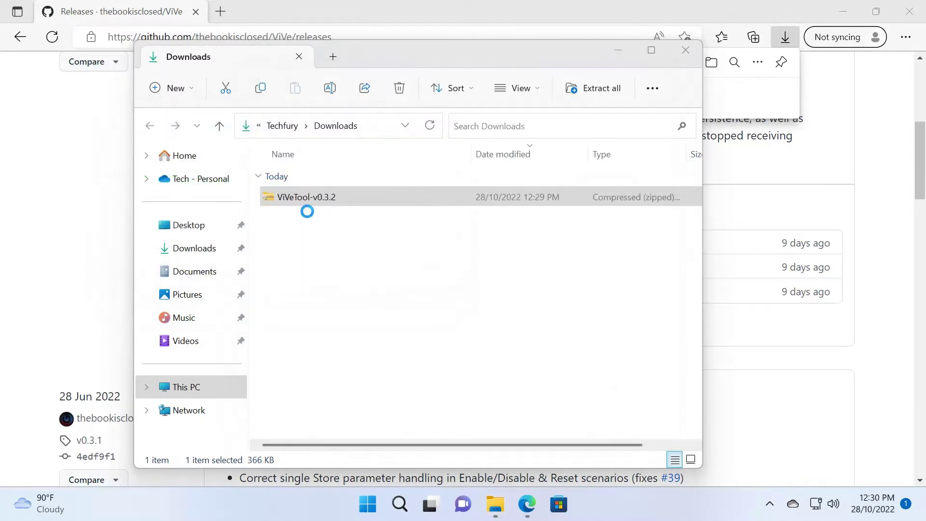
pyautogui.scroll(-5, 489, 268)
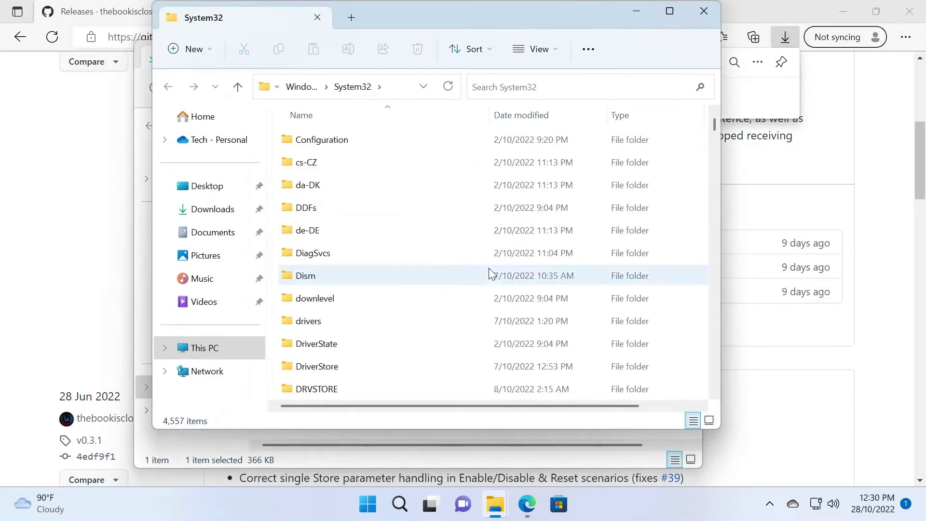
pyautogui.scroll(-3, 488, 267)
pyautogui.scroll(5, 489, 267)
pyautogui.scroll(5, 488, 268)
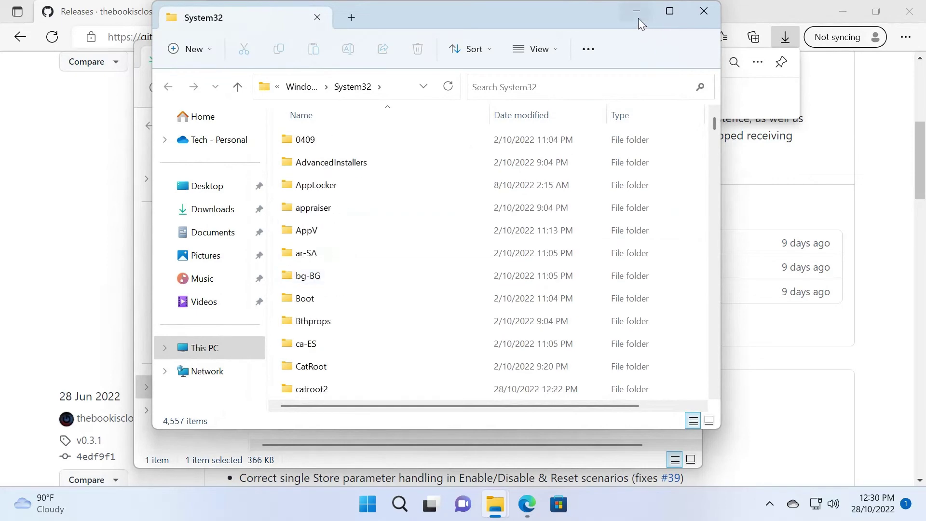
# - Minimize the System32 window and the browser so the Downloads folder shows on the desktop
pyautogui.click(638, 18)
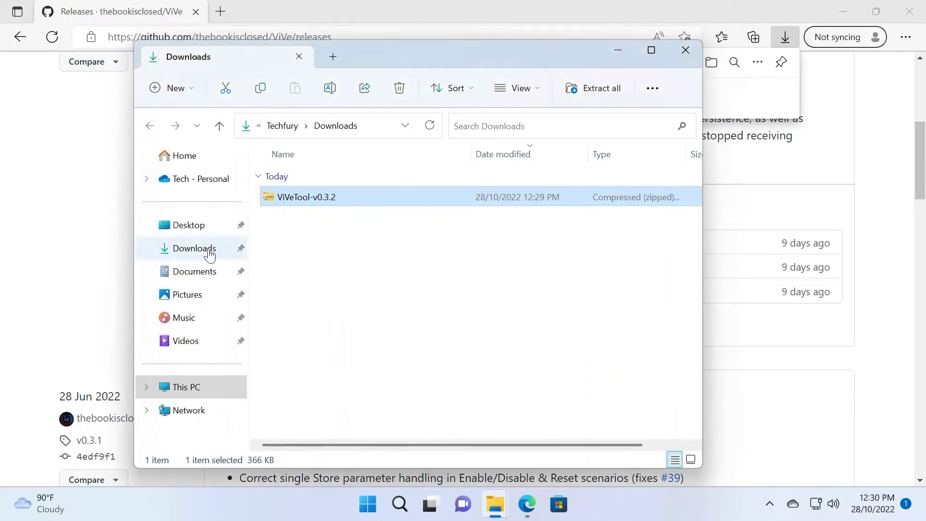
pyautogui.click(120, 243)
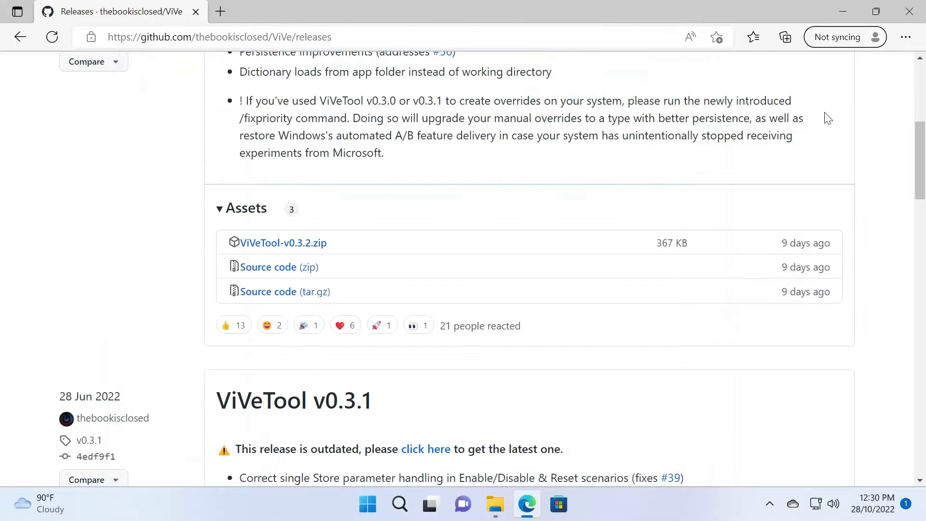
pyautogui.click(843, 15)
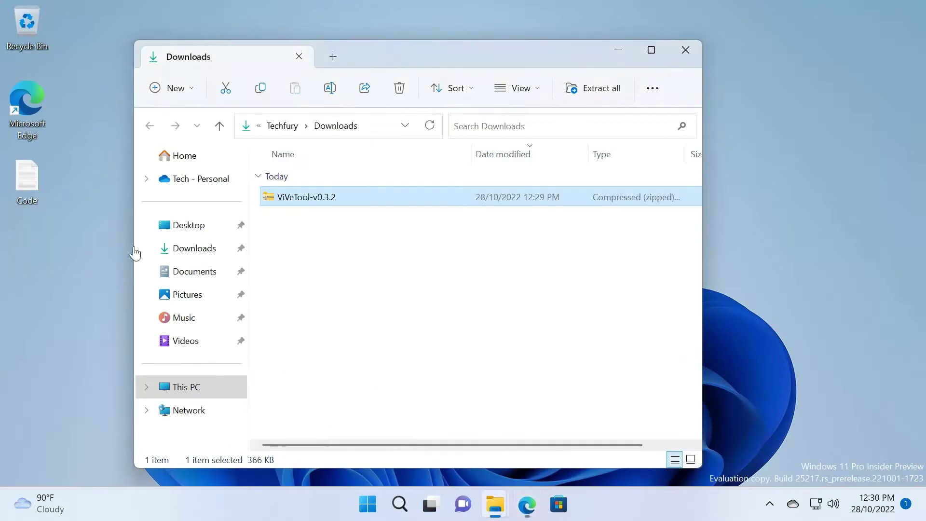
# - Copy the vivetool /enable /id:26008830 command line from the Notepad note
pyautogui.click(618, 51)
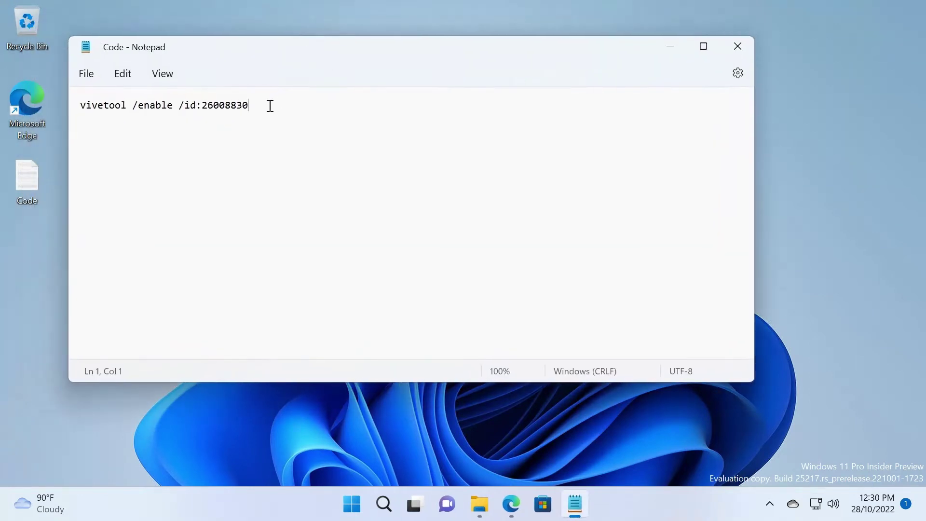
pyautogui.moveTo(270, 106); pyautogui.dragTo(82, 106)
pyautogui.rightClick(116, 105)
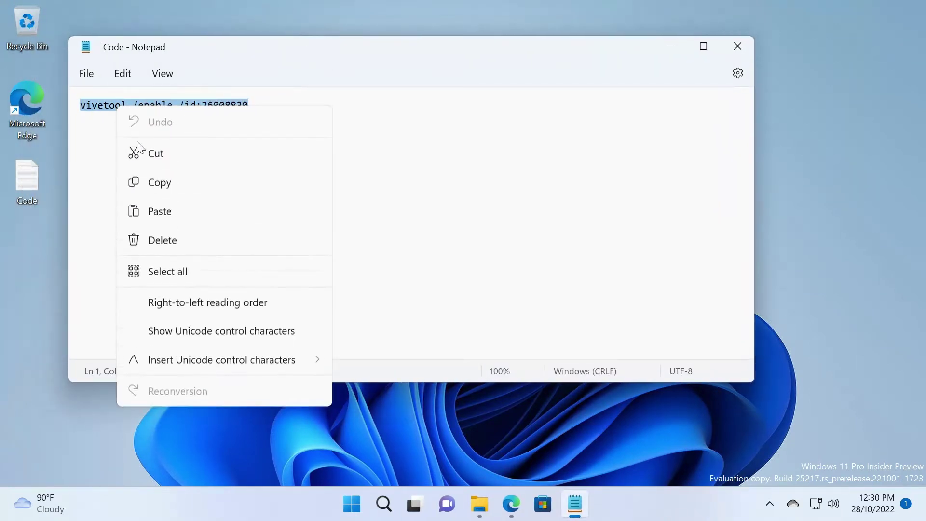
pyautogui.click(157, 183)
# - Launch Command Prompt as administrator, approving the permission prompt
pyautogui.click(350, 505)
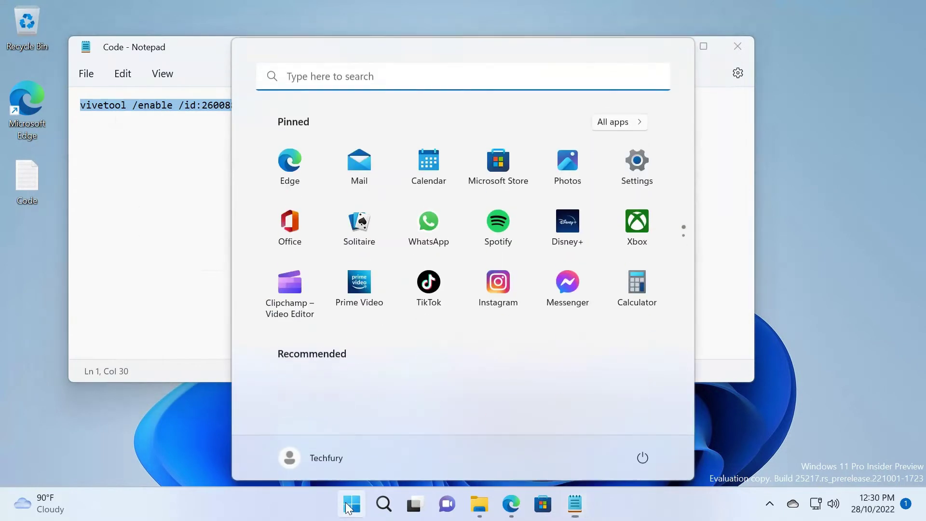
pyautogui.write('cm')
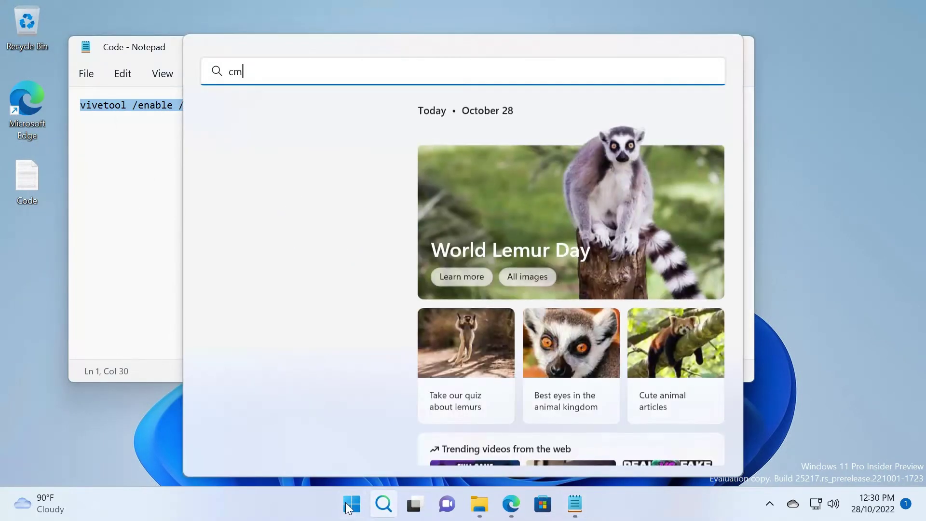
pyautogui.write('d')
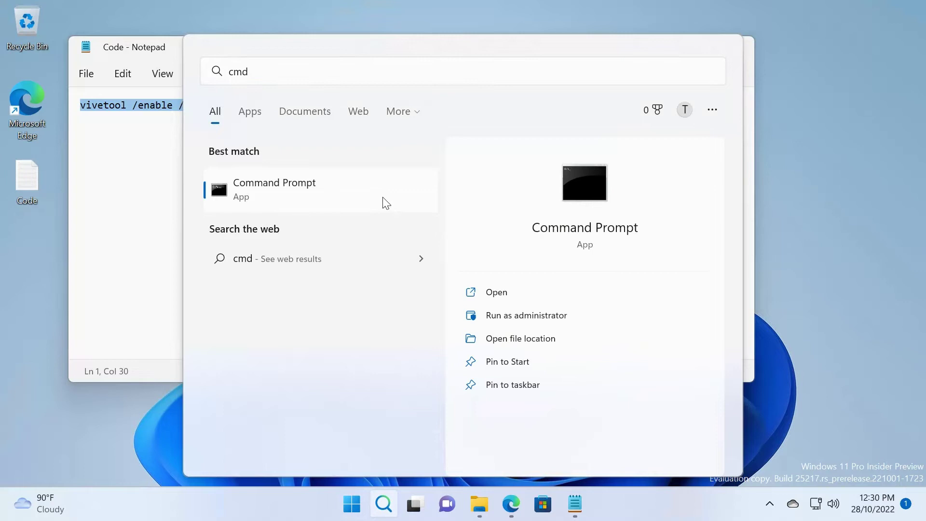
pyautogui.rightClick(383, 198)
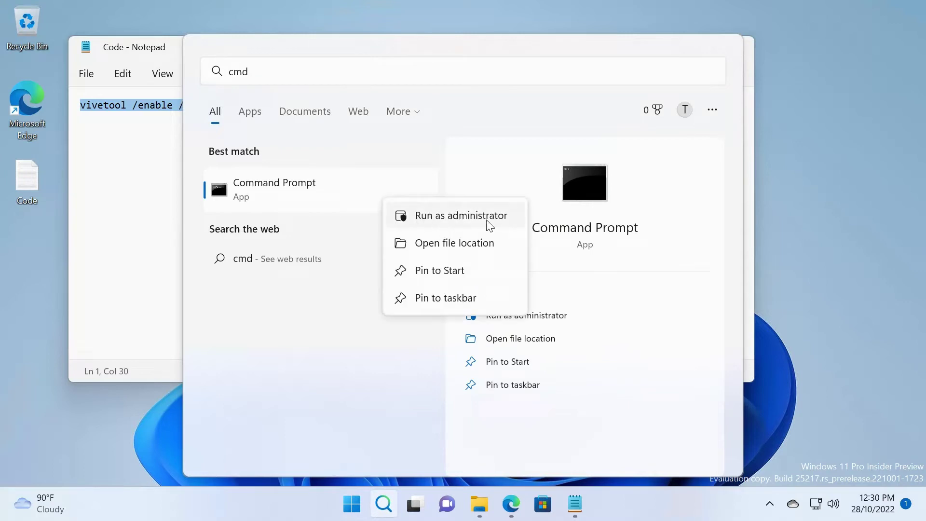
pyautogui.click(461, 215)
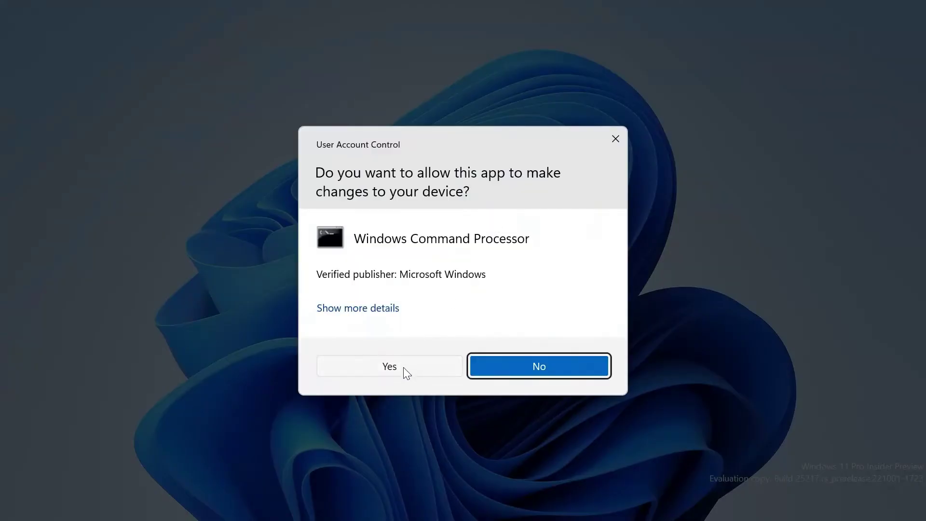
pyautogui.click(388, 367)
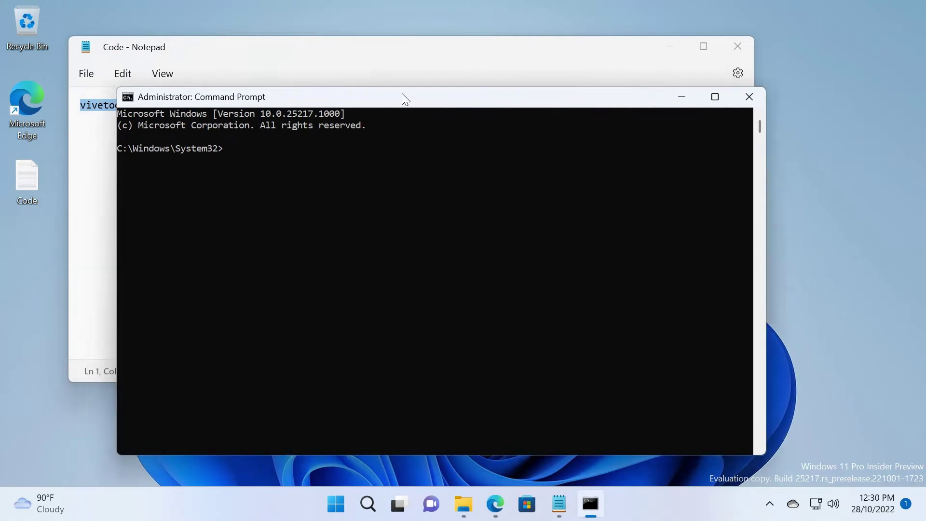
pyautogui.moveTo(402, 104); pyautogui.dragTo(446, 90)
# - Run vivetool /enable /id:26008830 successfully, then close Command Prompt and Notepad
pyautogui.rightClick(313, 139)
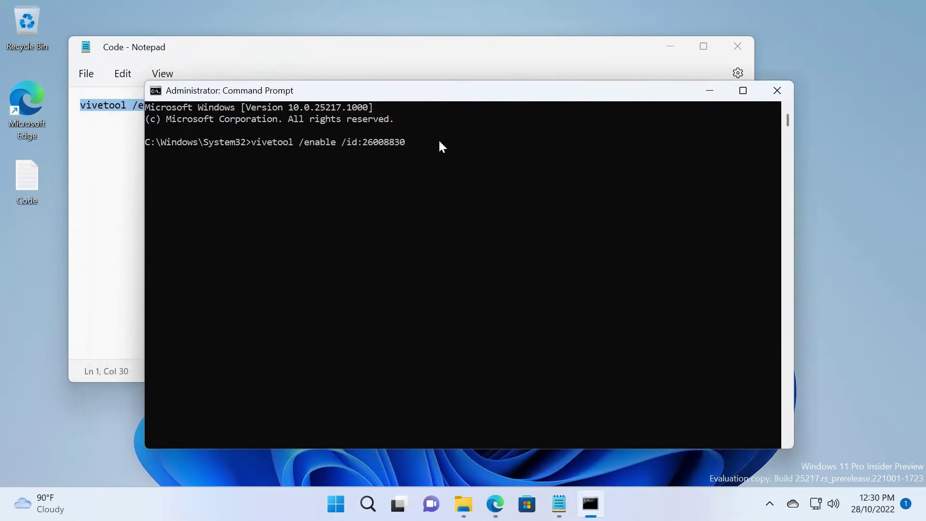
pyautogui.press('Return')
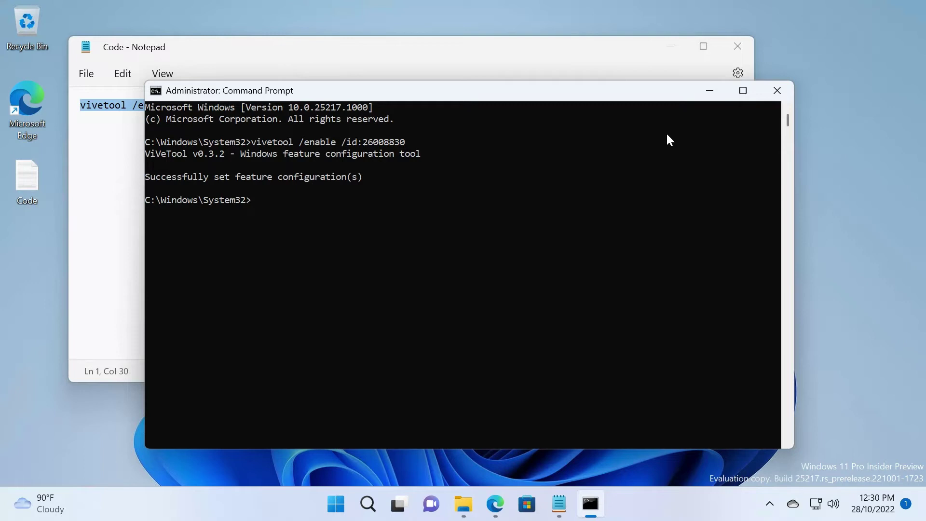
pyautogui.click(777, 91)
pyautogui.click(737, 46)
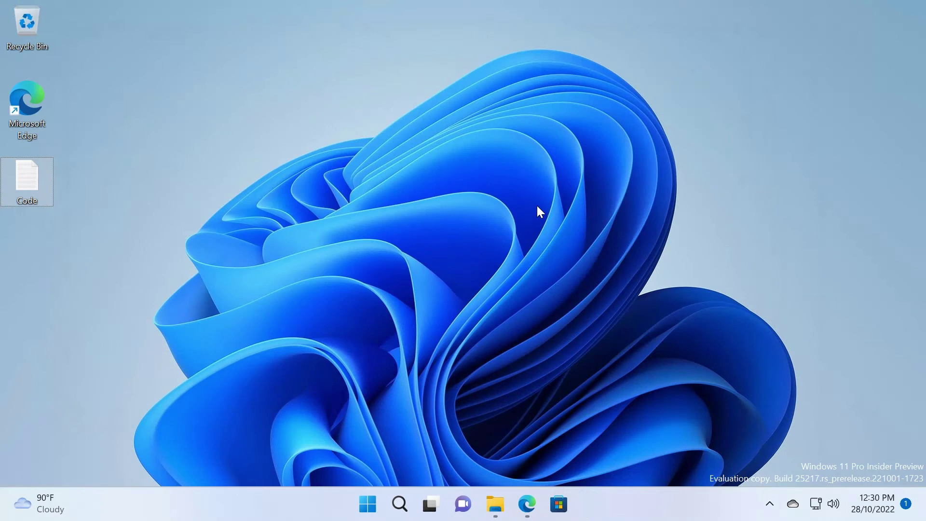
# - Start Registry Editor with administrator approval and enlarge its window
pyautogui.click(367, 504)
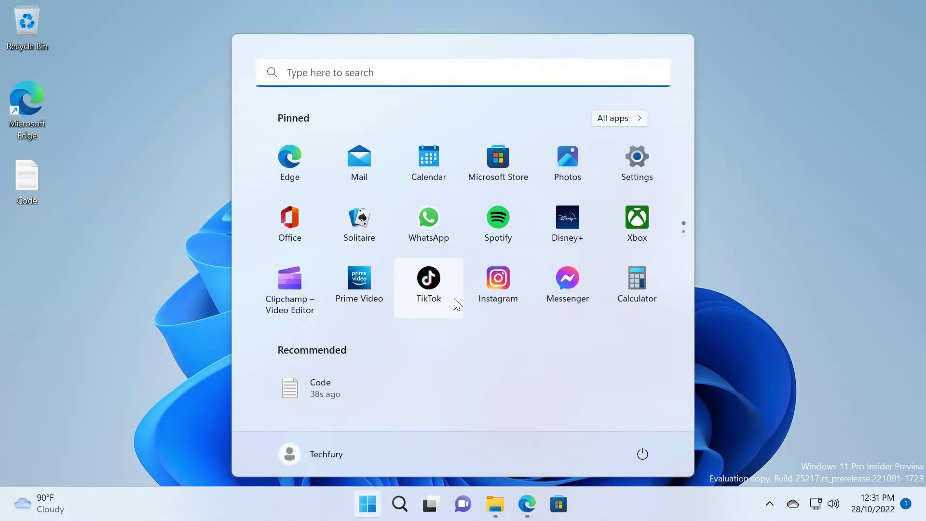
pyautogui.write('ref')
pyautogui.press('BackSpace')
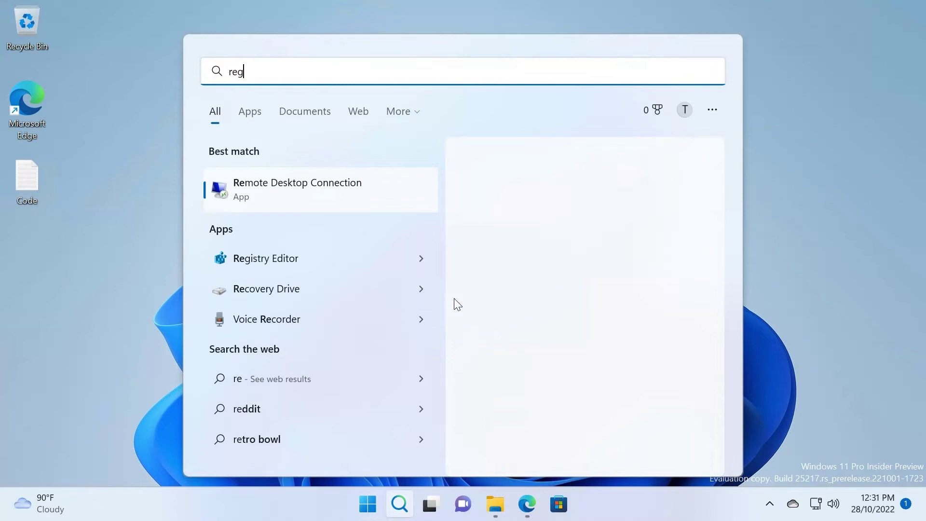
pyautogui.write('g')
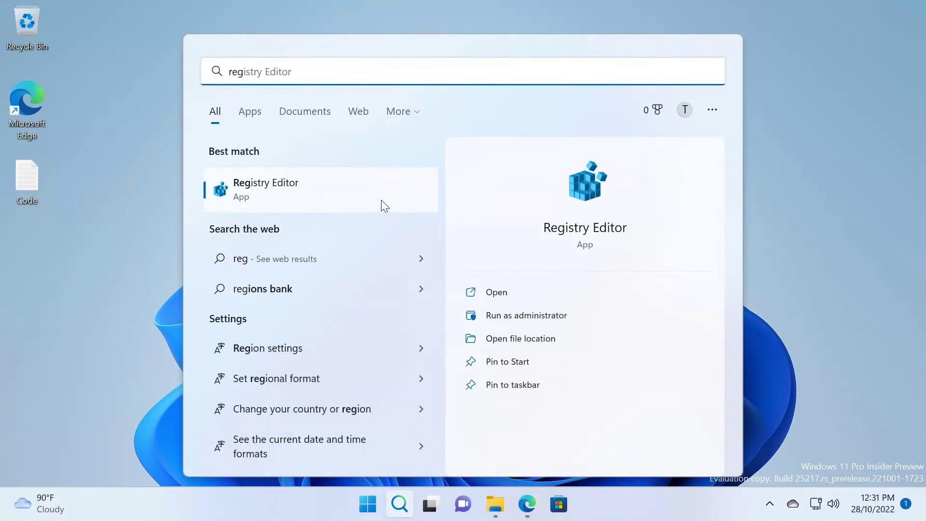
pyautogui.click(382, 199)
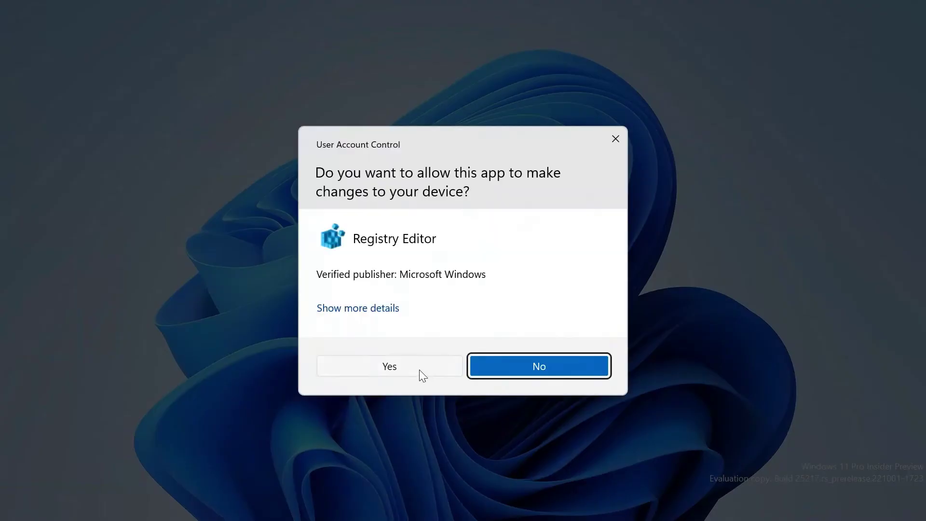
pyautogui.click(389, 366)
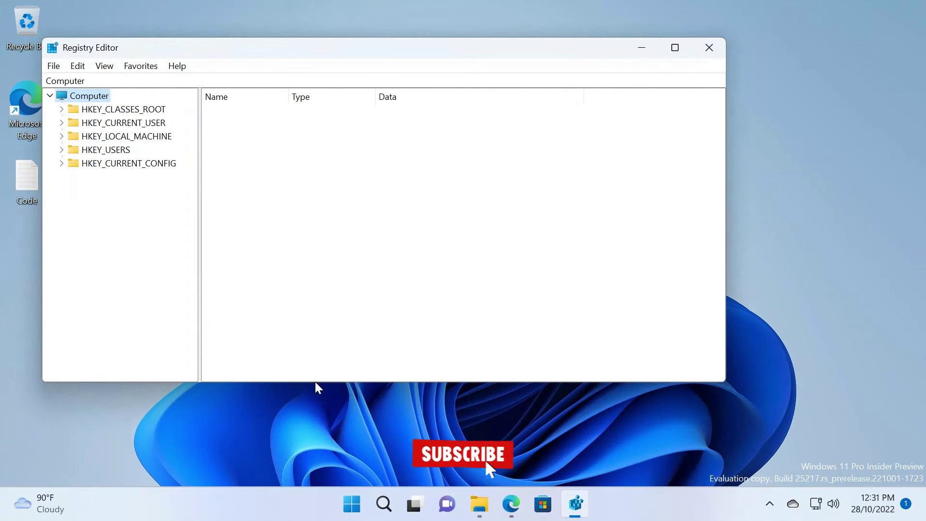
pyautogui.moveTo(315, 379); pyautogui.dragTo(314, 398)
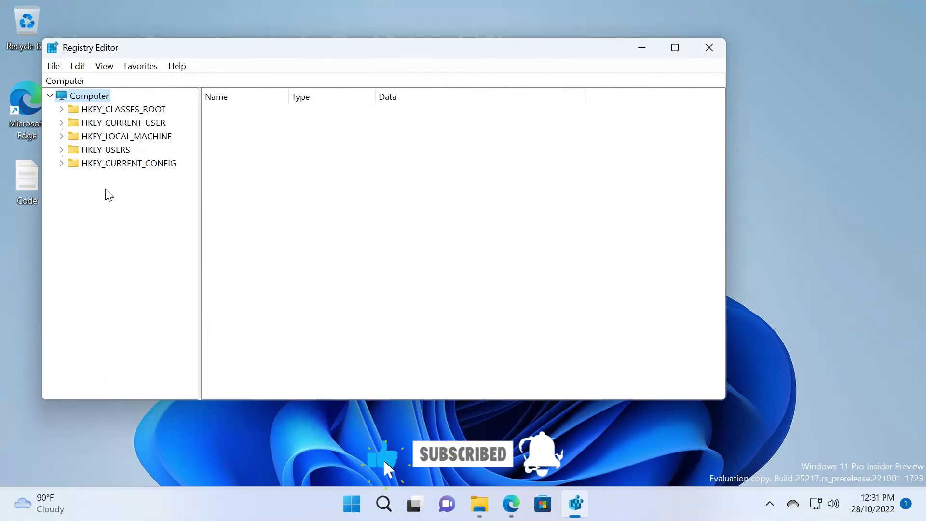
# - Expand HKEY_CURRENT_USER > Software > Microsoft in the widened tree pane
pyautogui.click(123, 122)
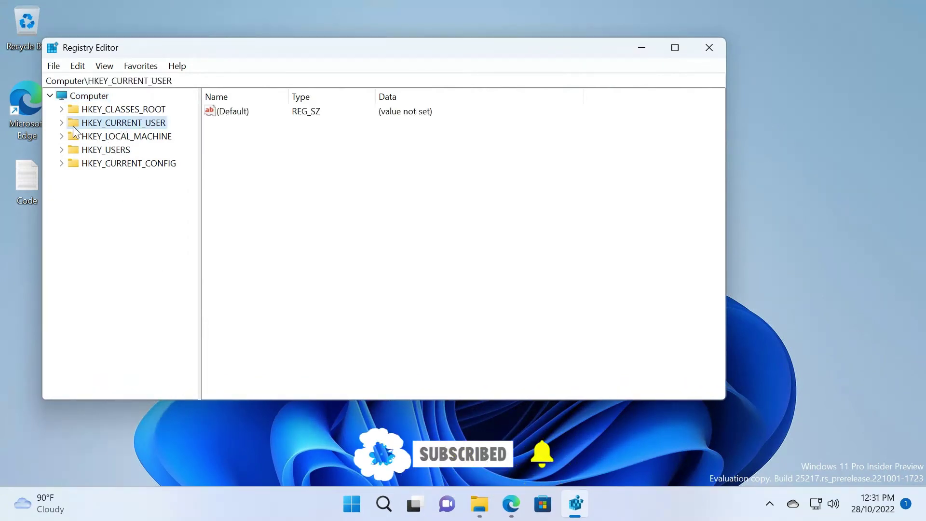
pyautogui.click(63, 123)
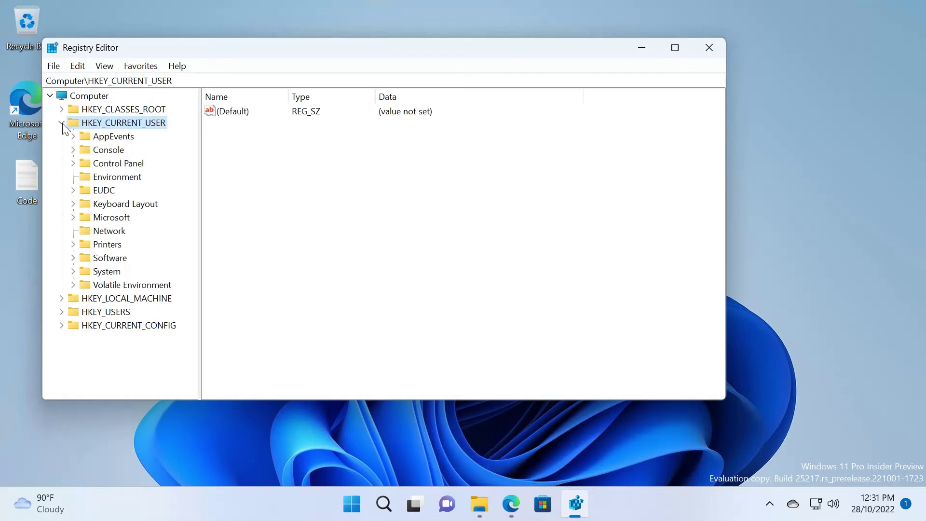
pyautogui.click(110, 258)
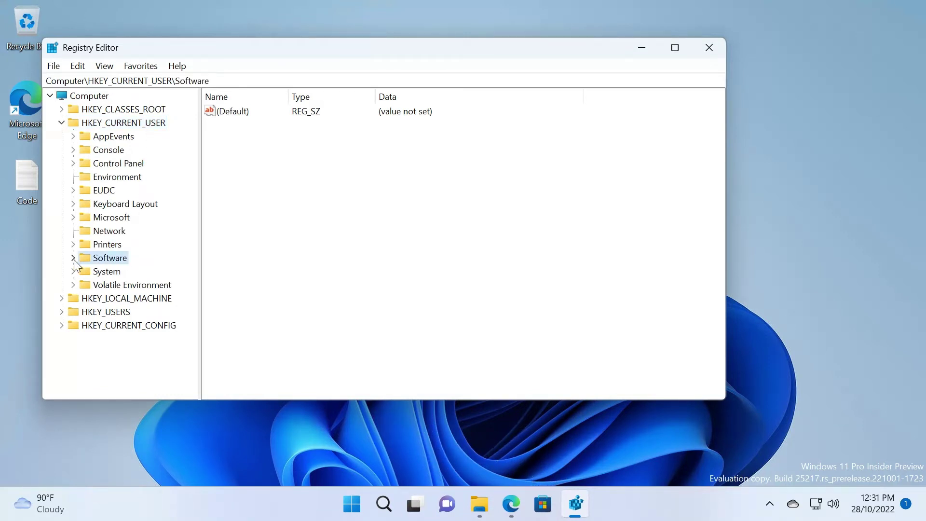
pyautogui.click(74, 259)
pyautogui.scroll(-2, 141, 221)
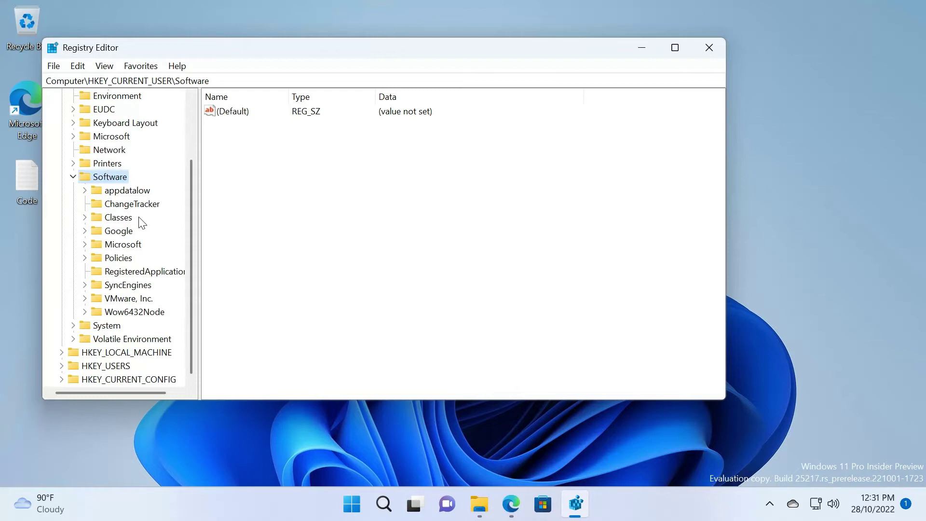
pyautogui.click(123, 243)
pyautogui.click(85, 245)
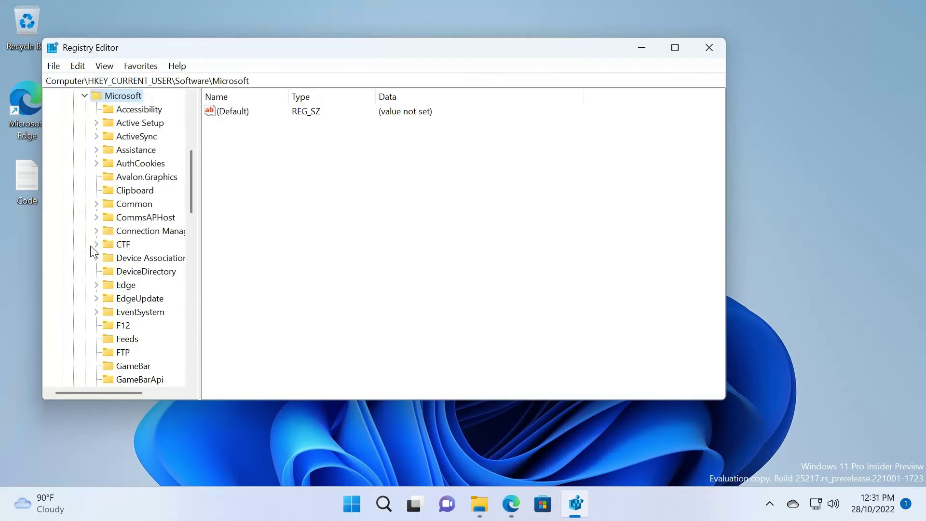
pyautogui.moveTo(198, 238); pyautogui.dragTo(266, 238)
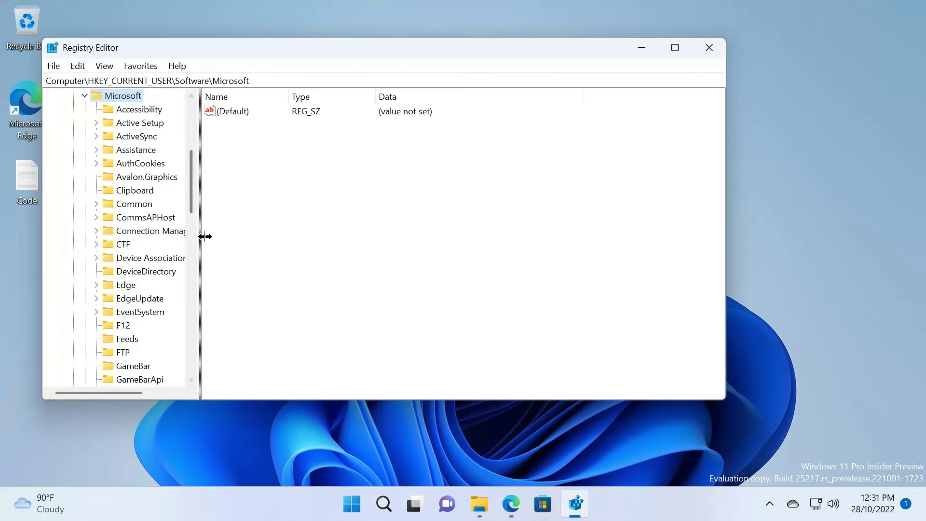
pyautogui.scroll(-3, 157, 239)
pyautogui.scroll(-2, 158, 239)
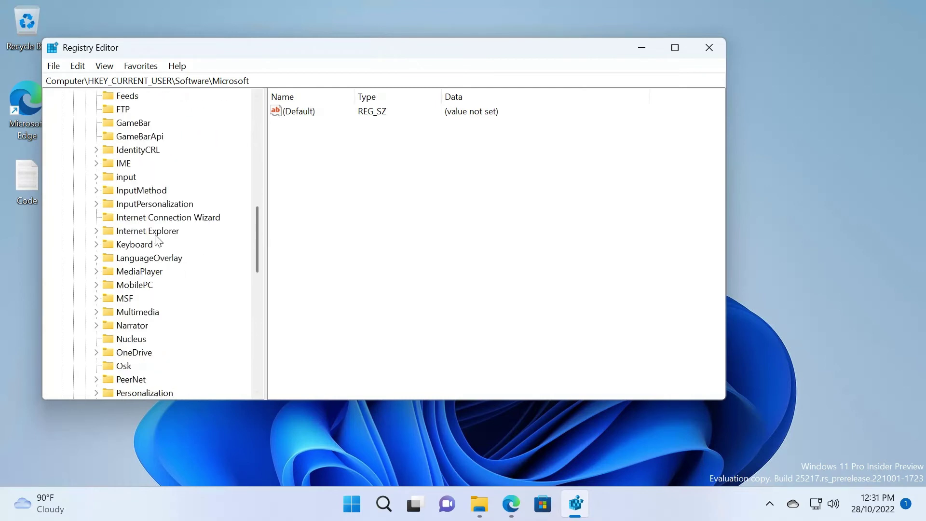
pyautogui.scroll(-3, 157, 240)
pyautogui.scroll(-3, 158, 240)
pyautogui.scroll(-3, 158, 240)
pyautogui.scroll(-3, 157, 240)
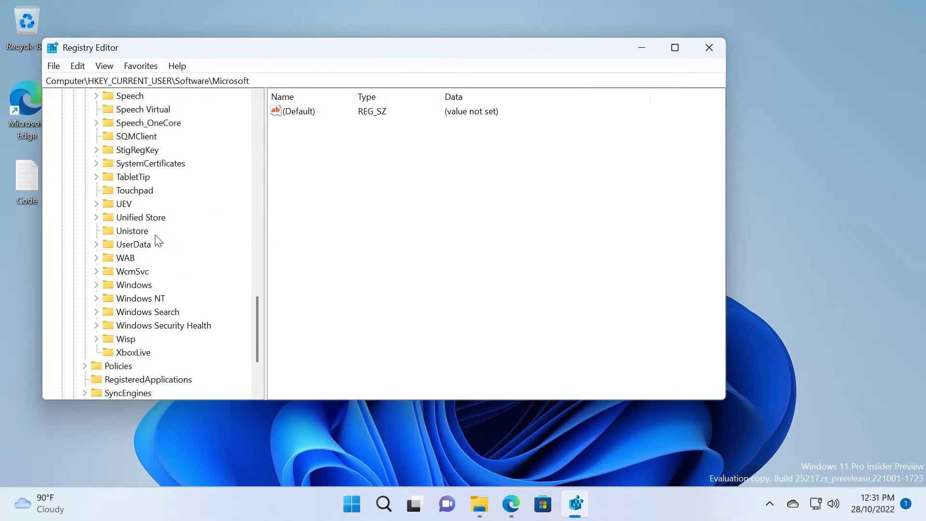
# - Expand Windows > CurrentVersion under Microsoft to reveal its subkeys
pyautogui.click(134, 285)
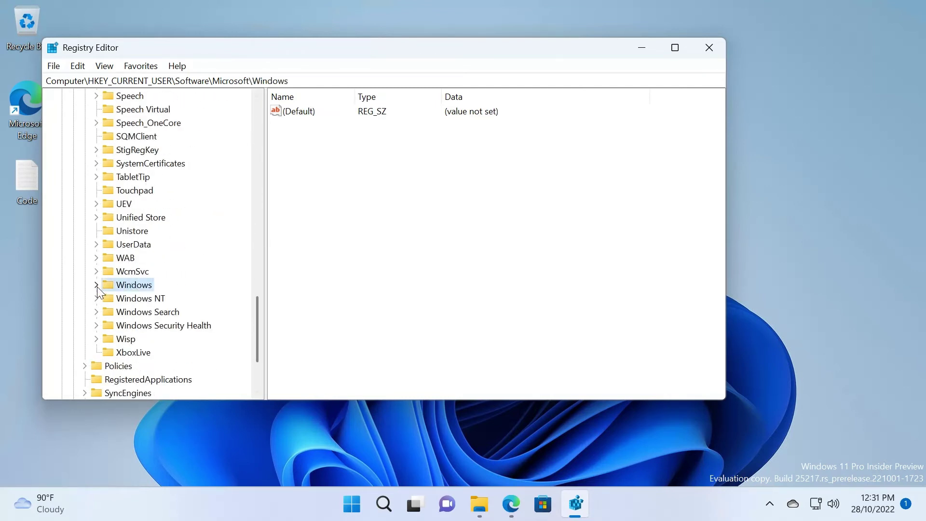
pyautogui.click(97, 285)
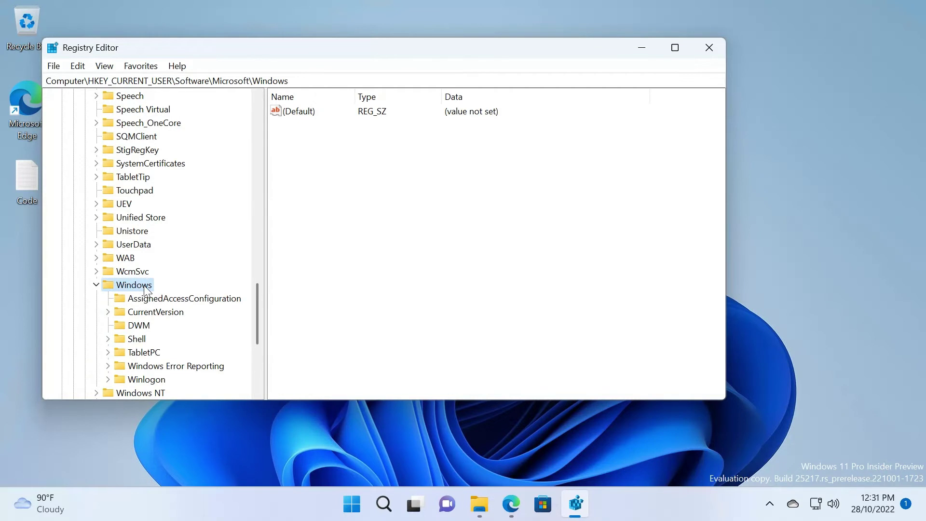
pyautogui.click(157, 313)
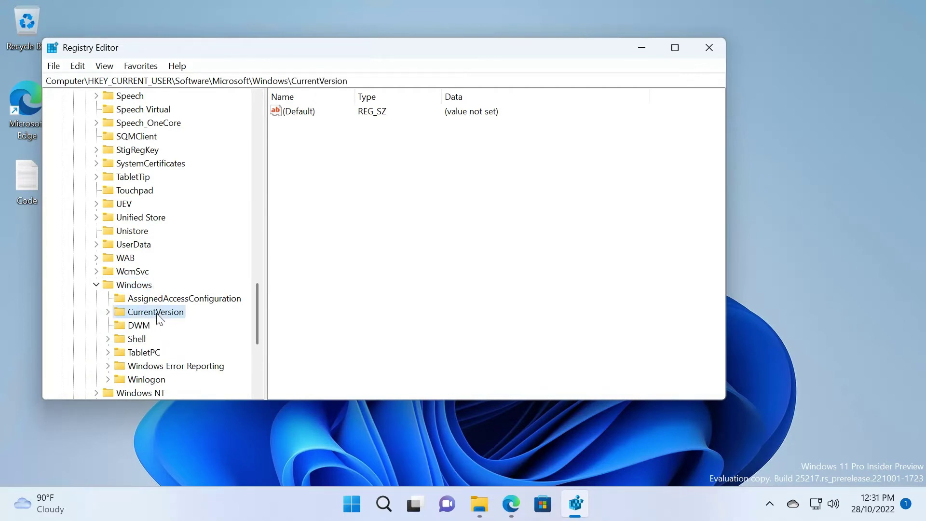
pyautogui.click(109, 313)
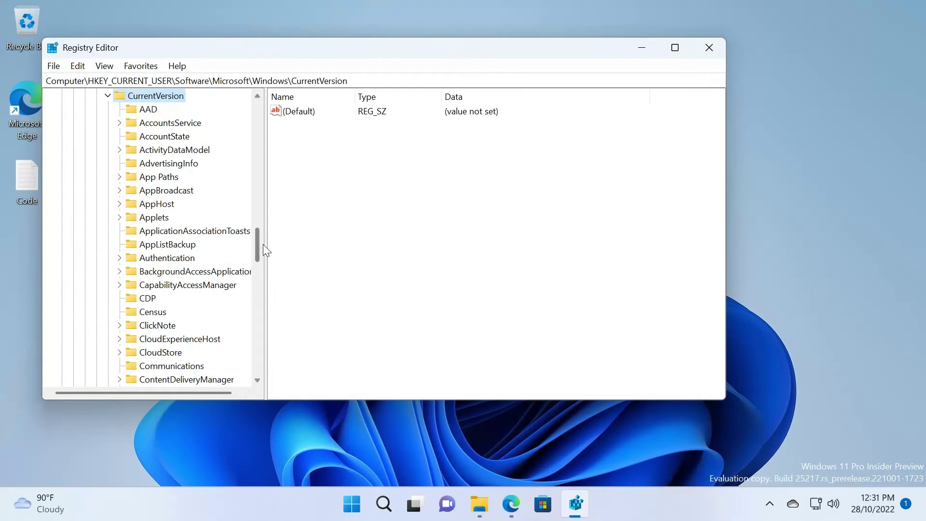
pyautogui.moveTo(259, 245); pyautogui.dragTo(257, 260)
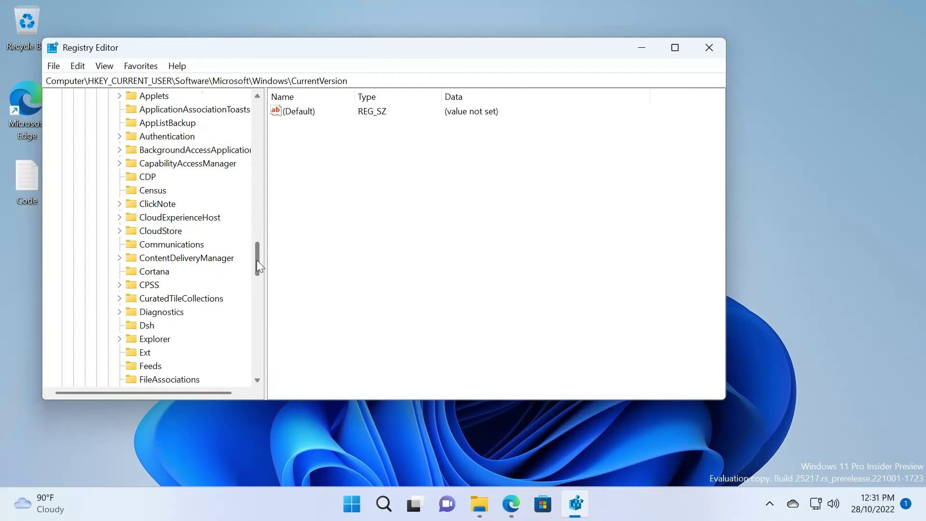
# - In the Explorer key, create a new DWORD (32-bit) value named TabletPostureTaskbar
pyautogui.click(155, 338)
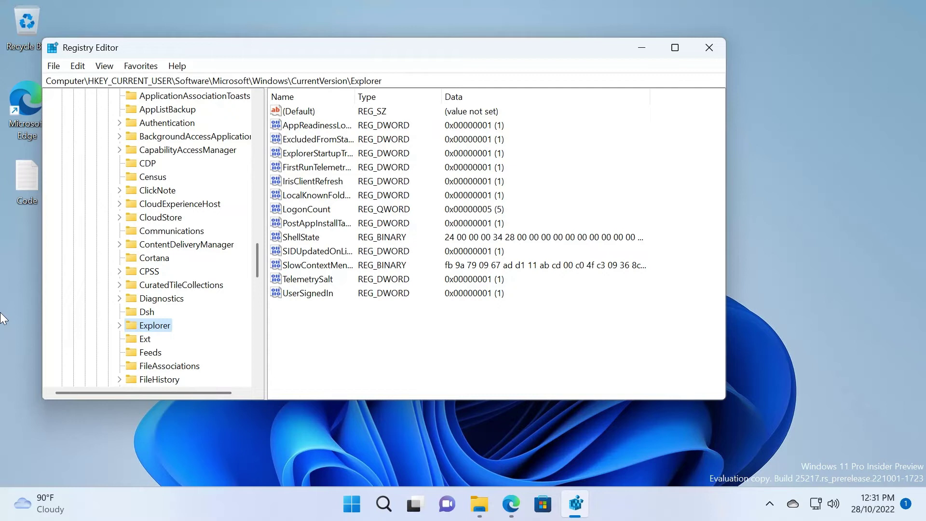
pyautogui.rightClick(335, 318)
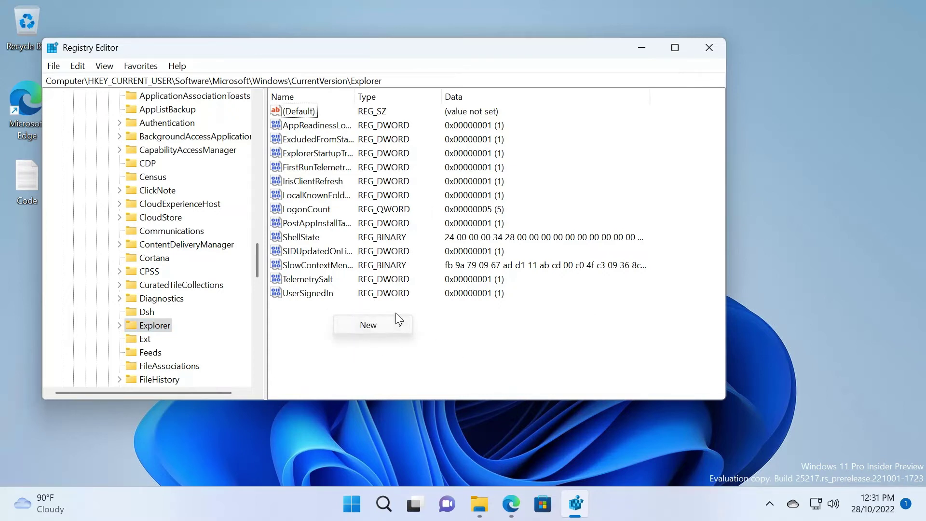
pyautogui.moveTo(371, 325)
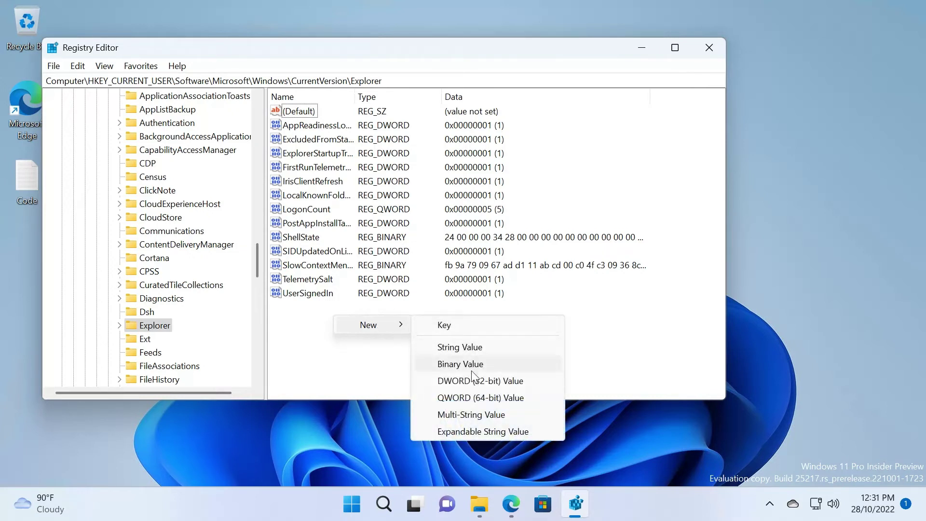
pyautogui.click(507, 382)
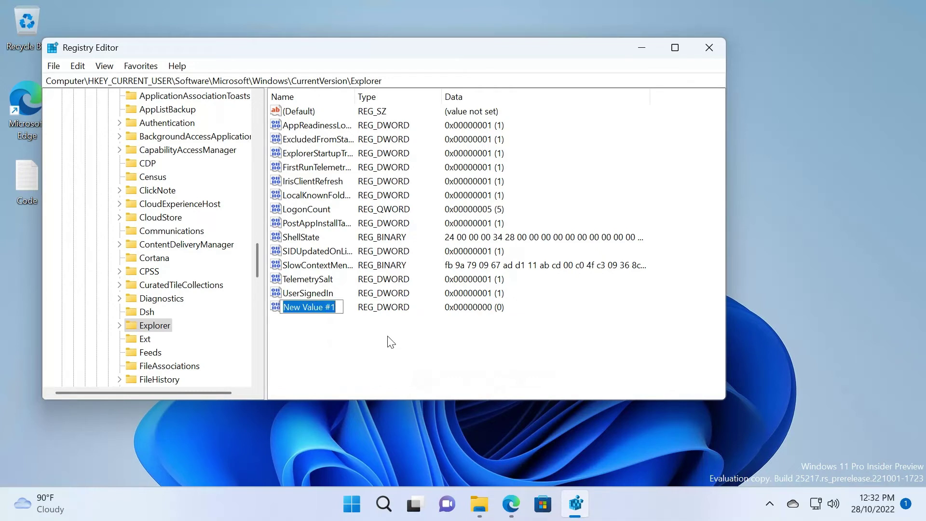
pyautogui.write('TabletP')
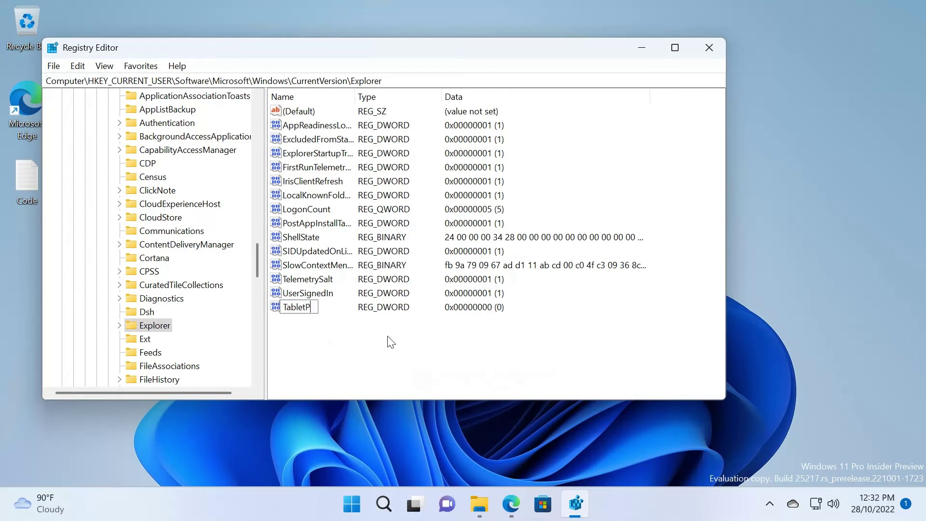
pyautogui.write('ostureTas...')
pyautogui.press('Return')
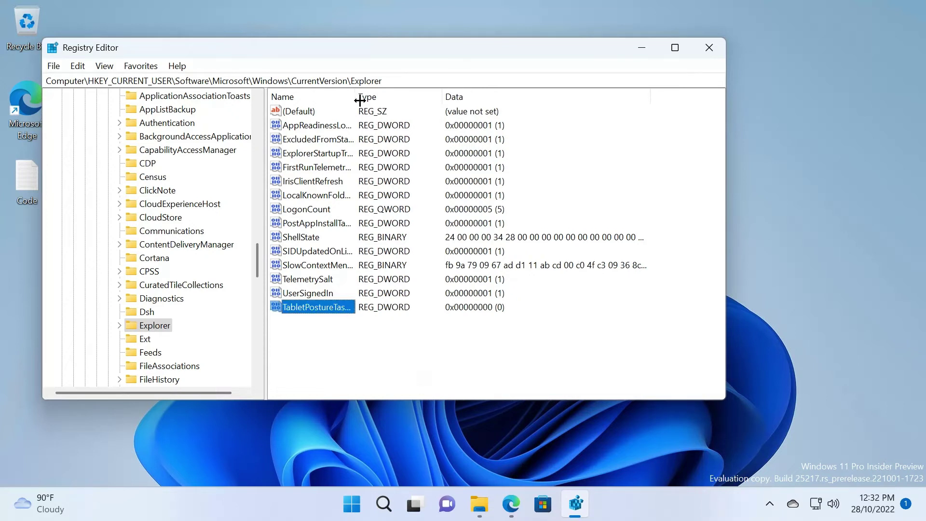
pyautogui.moveTo(354, 100); pyautogui.dragTo(388, 103)
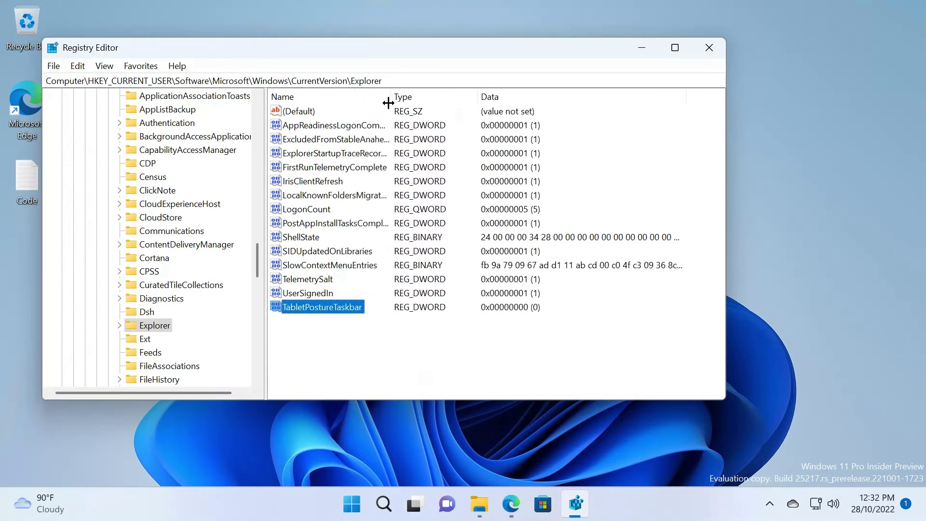
# - Set the TabletPostureTaskbar value data to 1
pyautogui.doubleClick(335, 307)
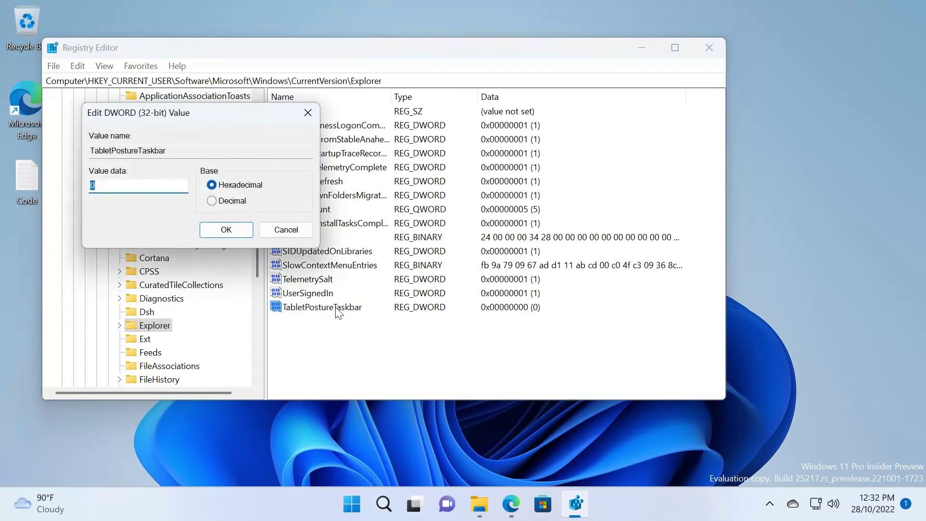
pyautogui.moveTo(219, 120); pyautogui.dragTo(314, 133)
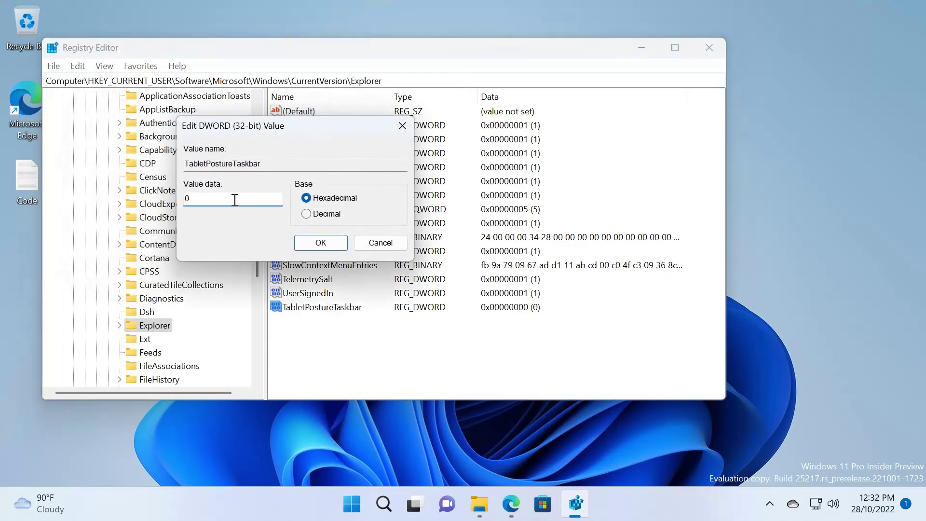
pyautogui.click(321, 242)
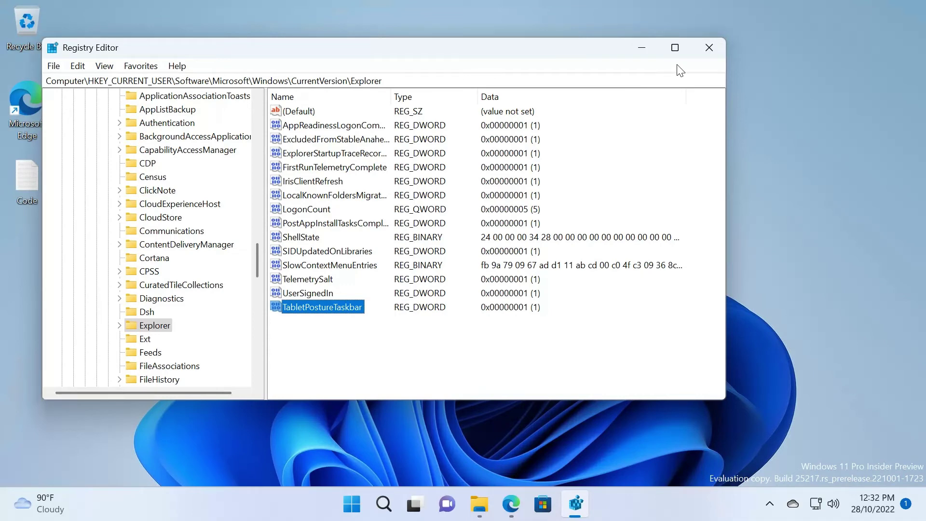
# - Restart the PC from the Start menu's Power options
pyautogui.click(351, 505)
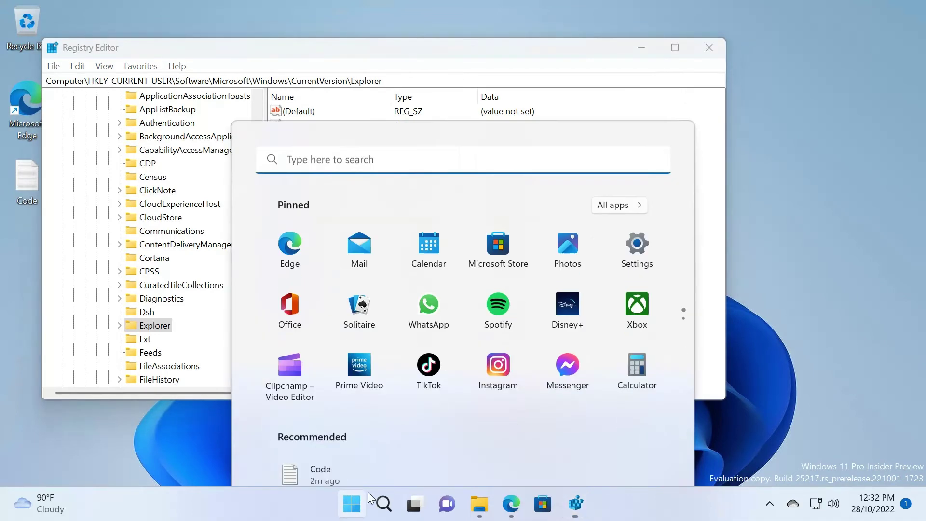
pyautogui.click(642, 454)
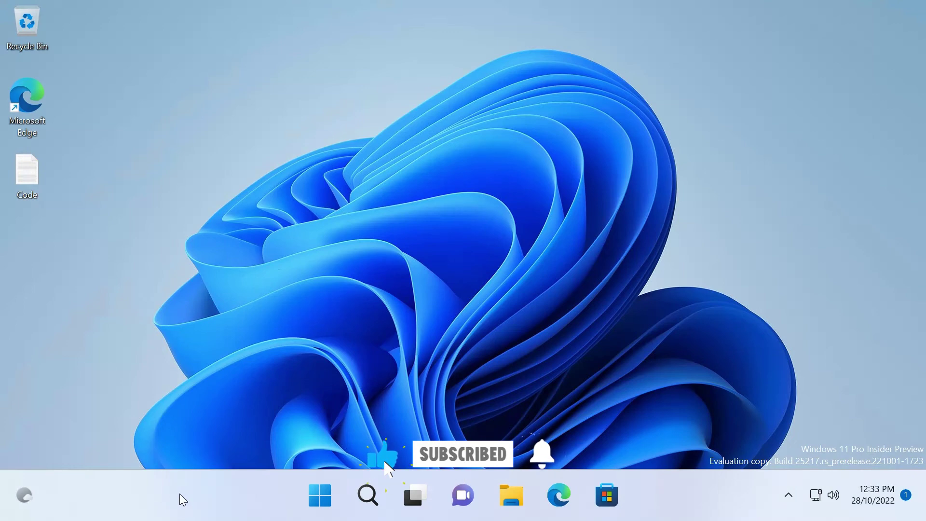
# - Review Taskbar settings with Taskbar behaviors expanded, then minimize Settings to the desktop
pyautogui.rightClick(210, 498)
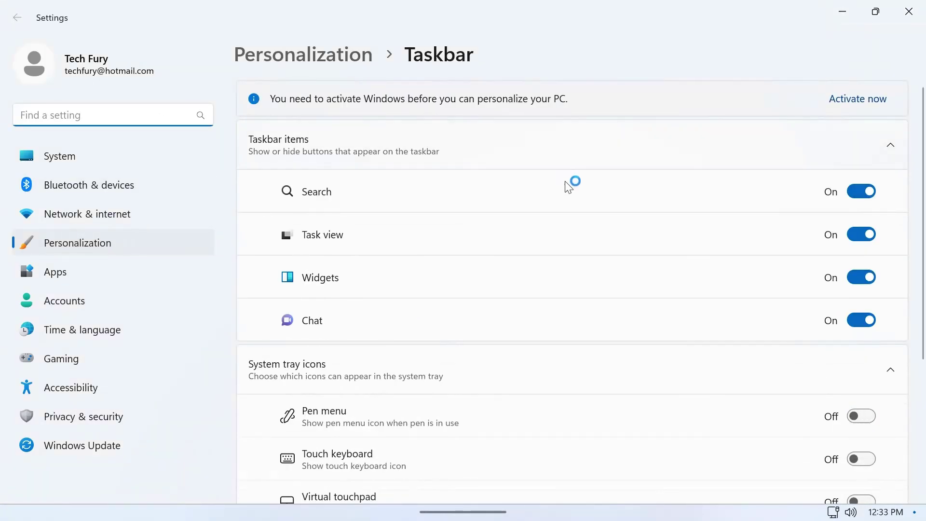
pyautogui.scroll(-1, 543, 266)
pyautogui.scroll(-3, 544, 267)
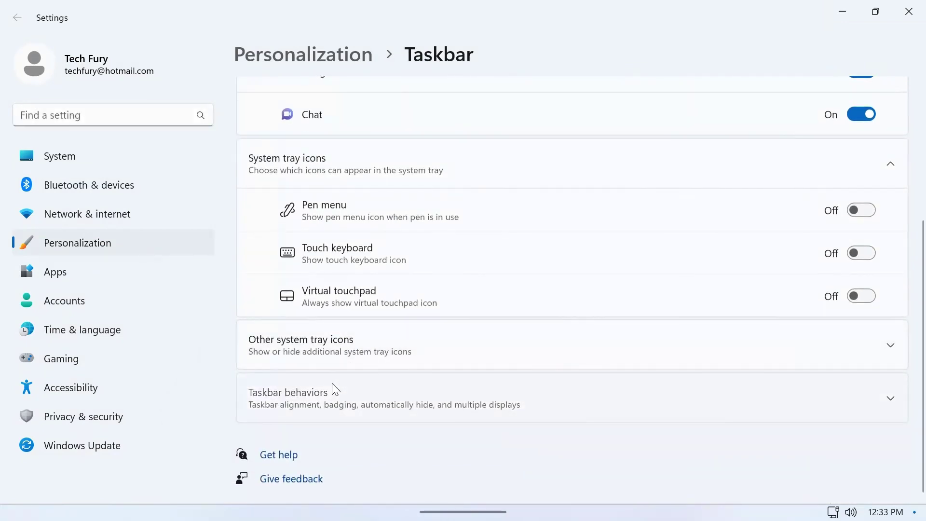
pyautogui.click(474, 398)
pyautogui.scroll(-3, 471, 325)
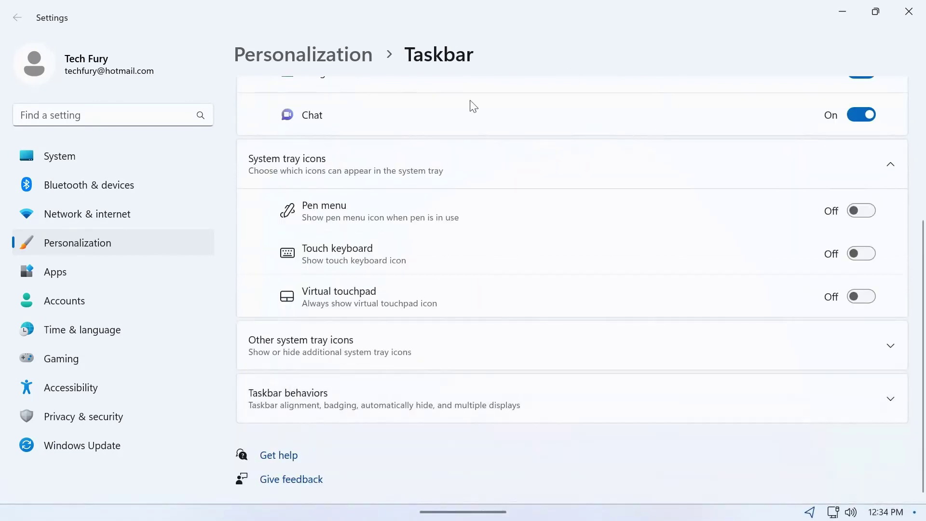
pyautogui.click(842, 12)
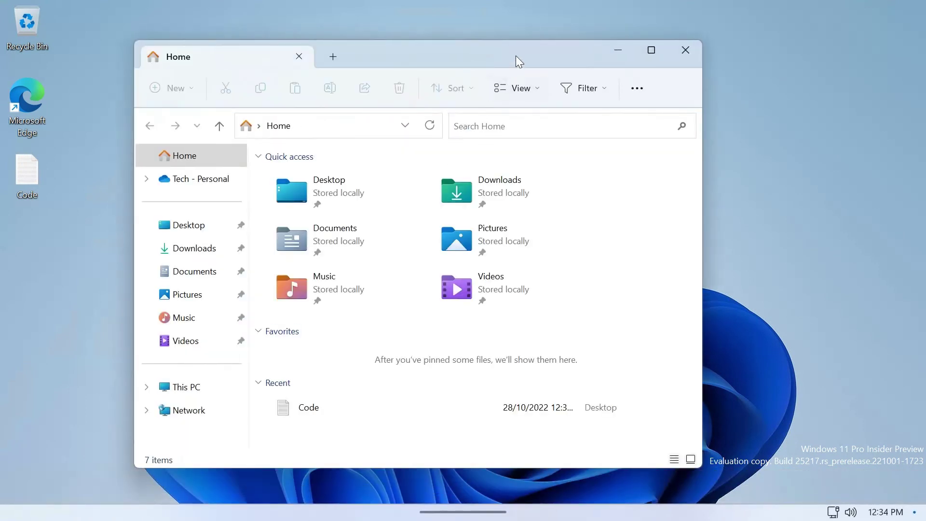
# - Reposition the File Explorer Home window on the desktop above the slim tablet-style taskbar
pyautogui.moveTo(516, 56); pyautogui.dragTo(548, 43)
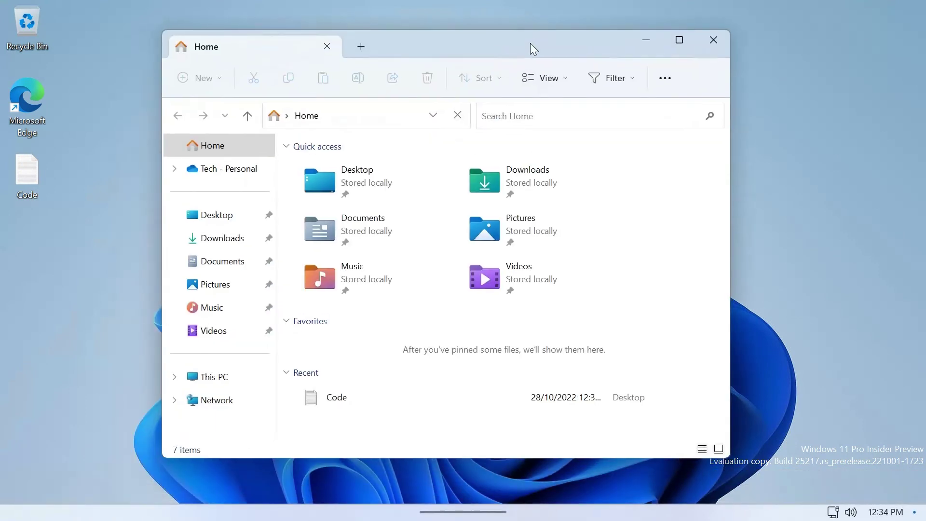